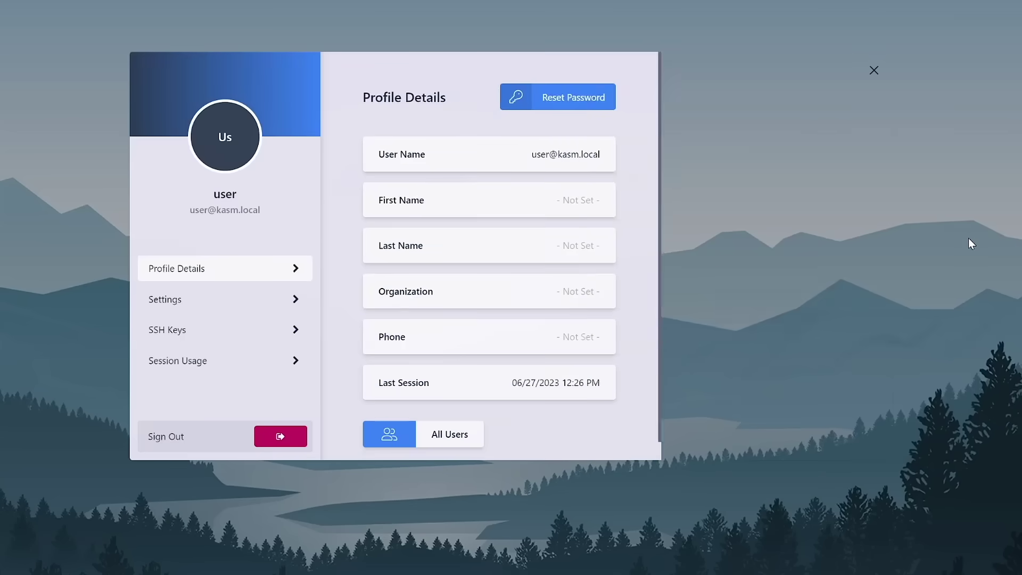
Step: In account settings, choose de_DE.UTF-8 as session language and Europe/Andorra as session timezone
click(225, 312)
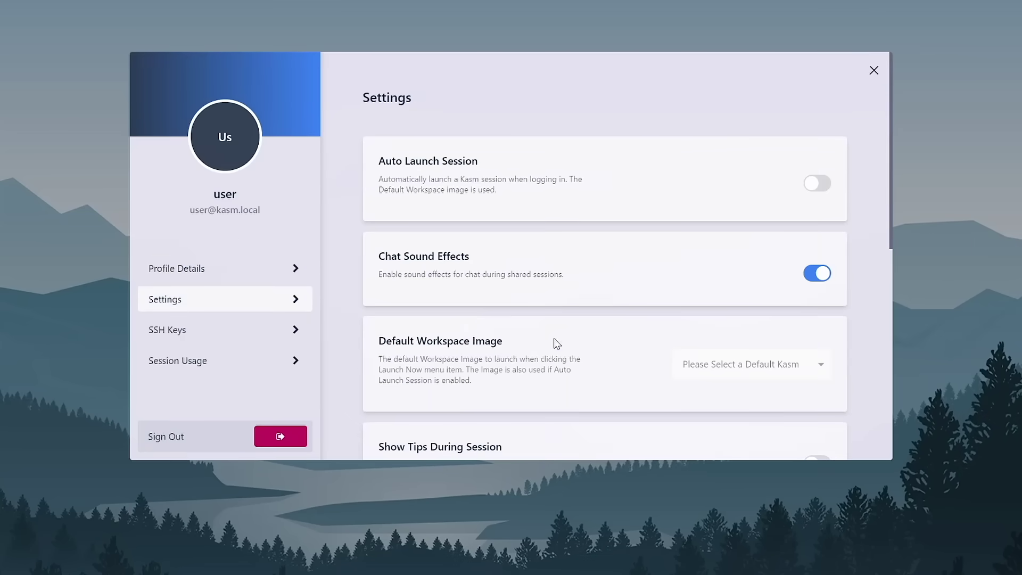
scroll(562, 346, down, 6)
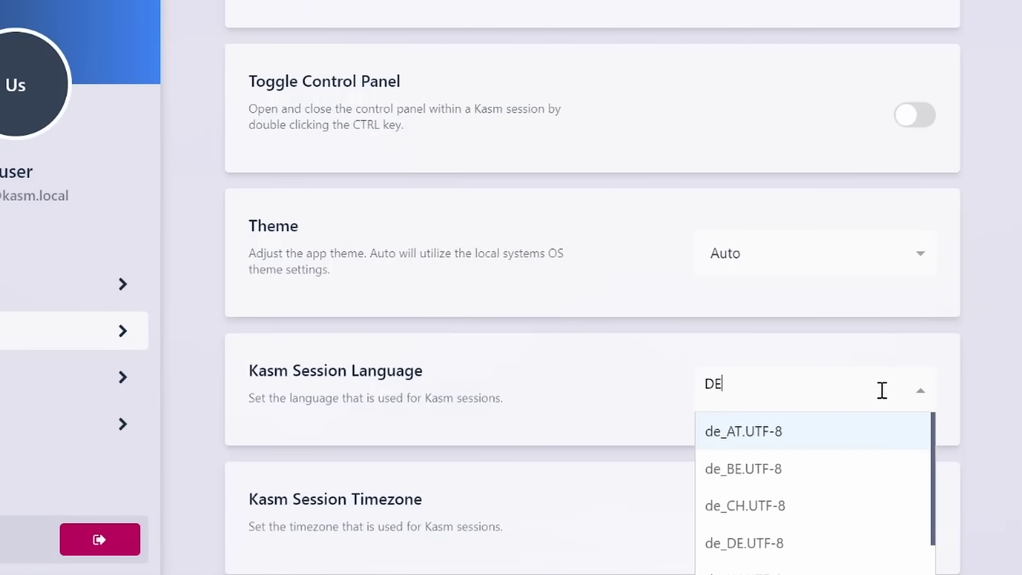
click(783, 543)
click(926, 521)
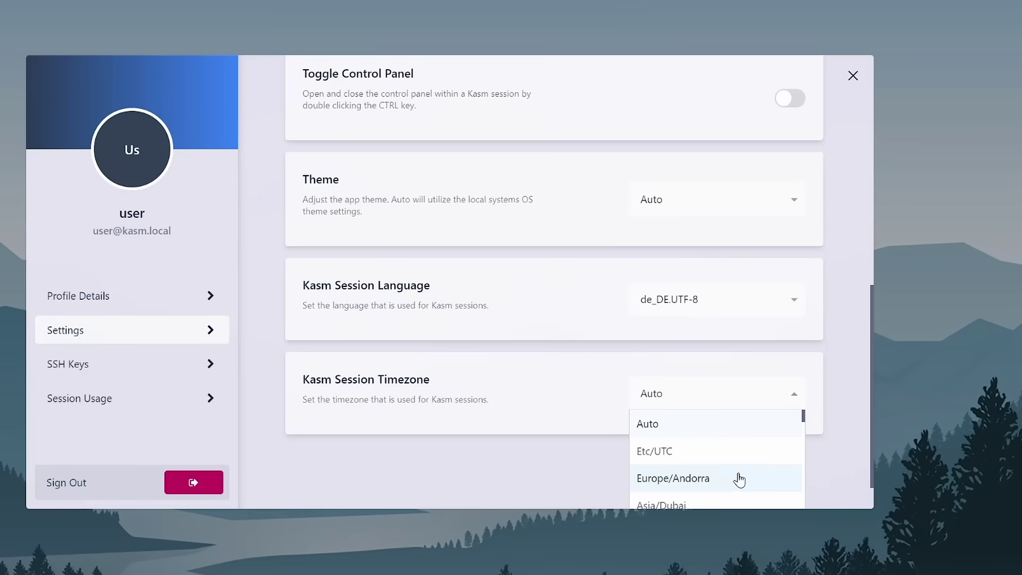
click(739, 479)
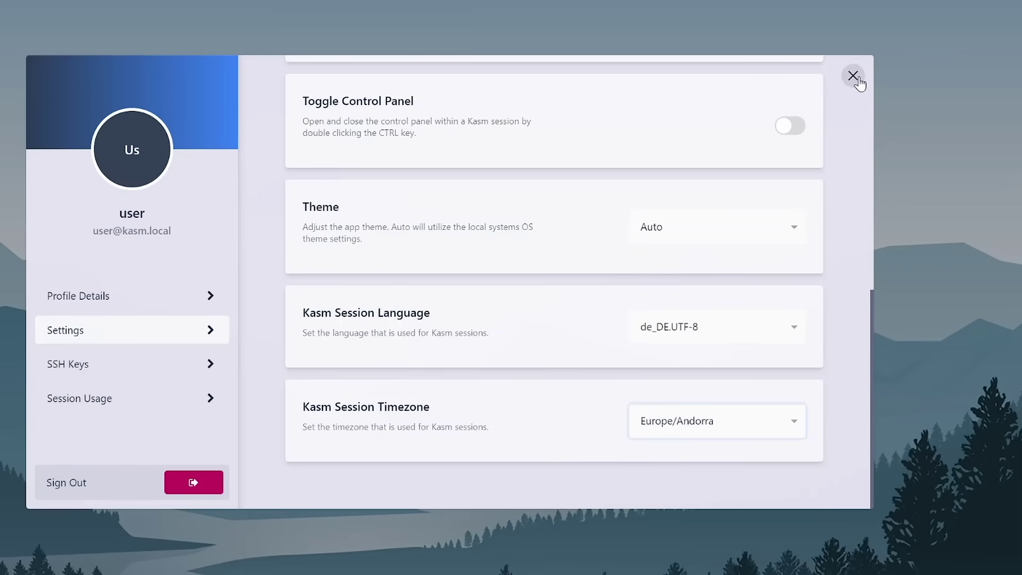
Step: Close the profile settings and launch an Ubuntu Focal desktop session
click(854, 76)
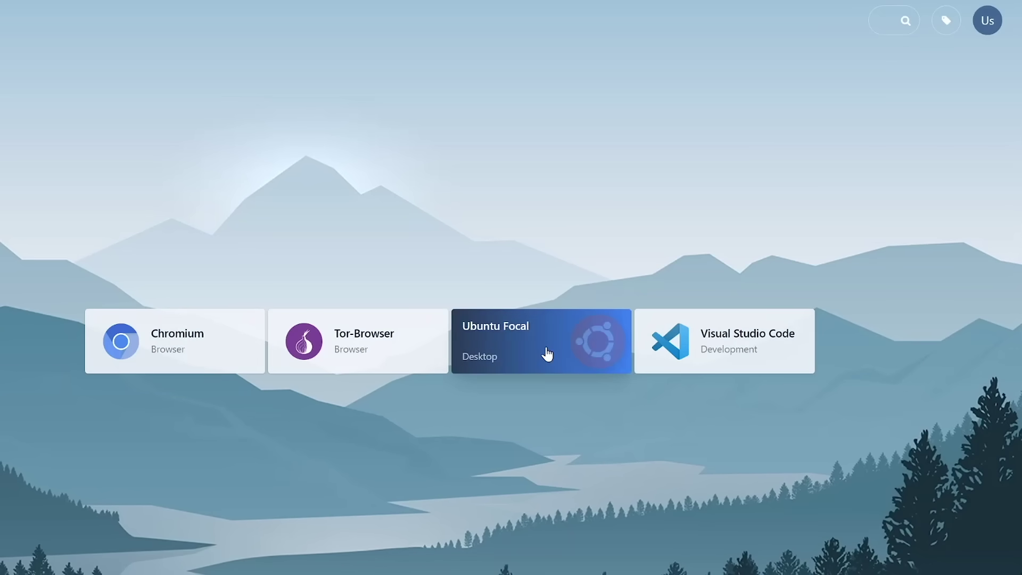
click(548, 354)
click(463, 411)
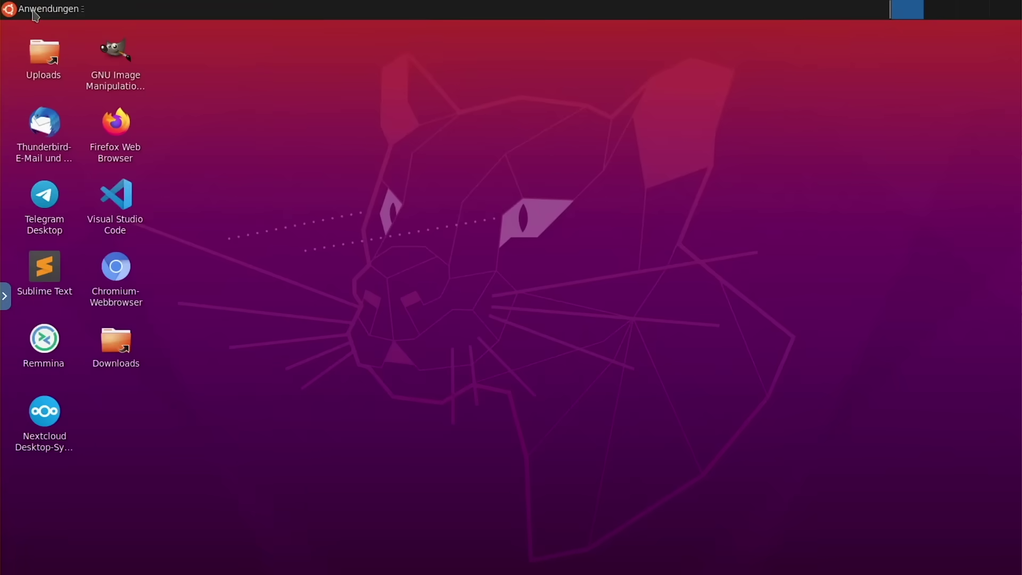
Step: Check the remote applications menu, then request deletion of the session from the Kasm control panel
click(36, 11)
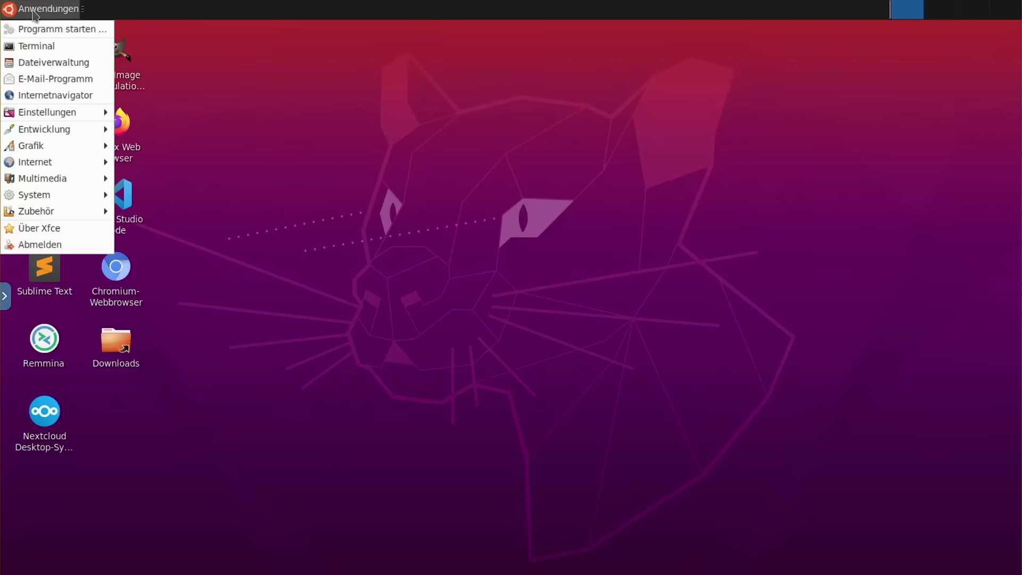
click(34, 12)
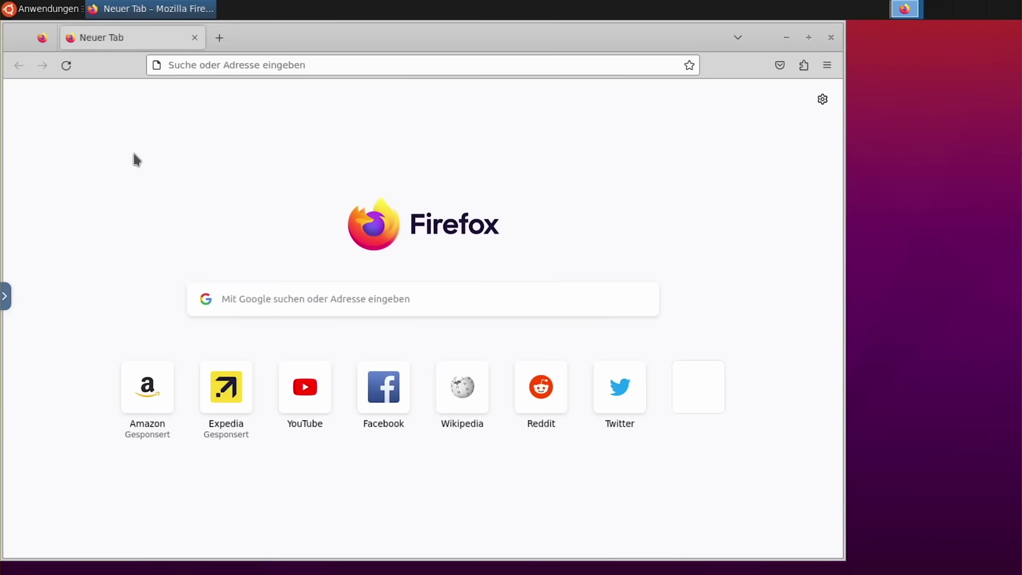
click(5, 298)
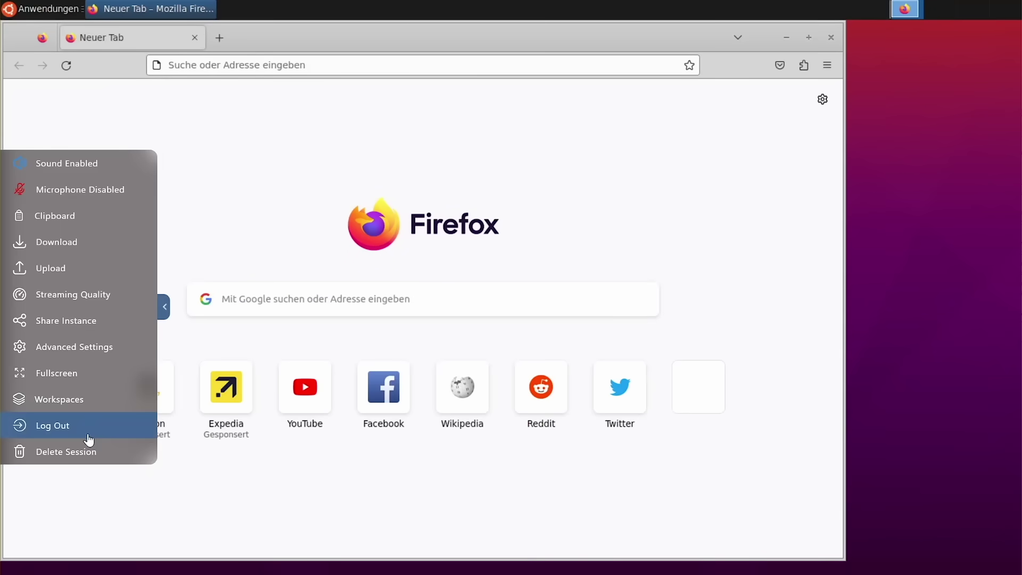
click(91, 458)
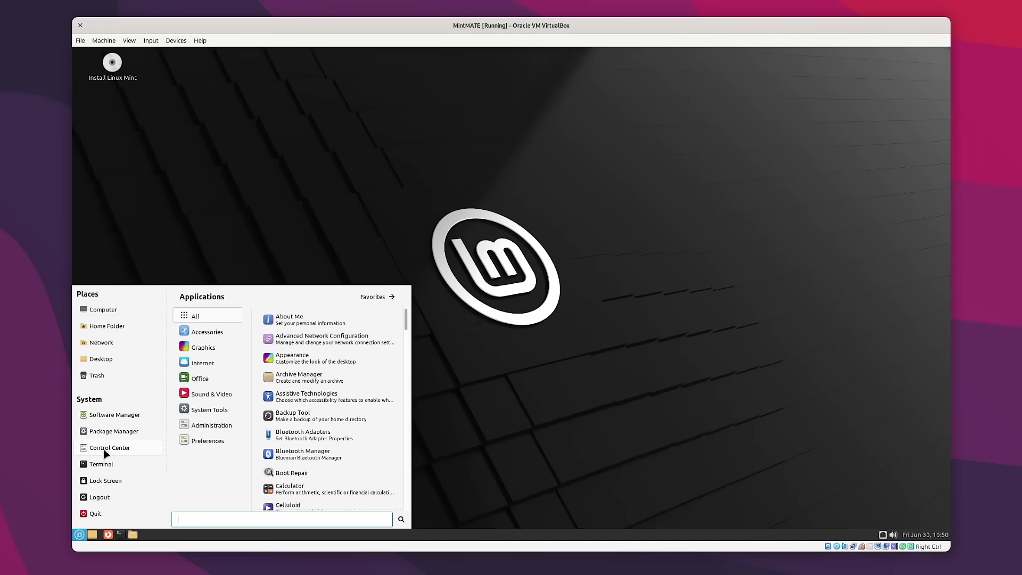
Step: Open the Control Center and scroll through its options
click(101, 450)
scroll(541, 350, down, 3)
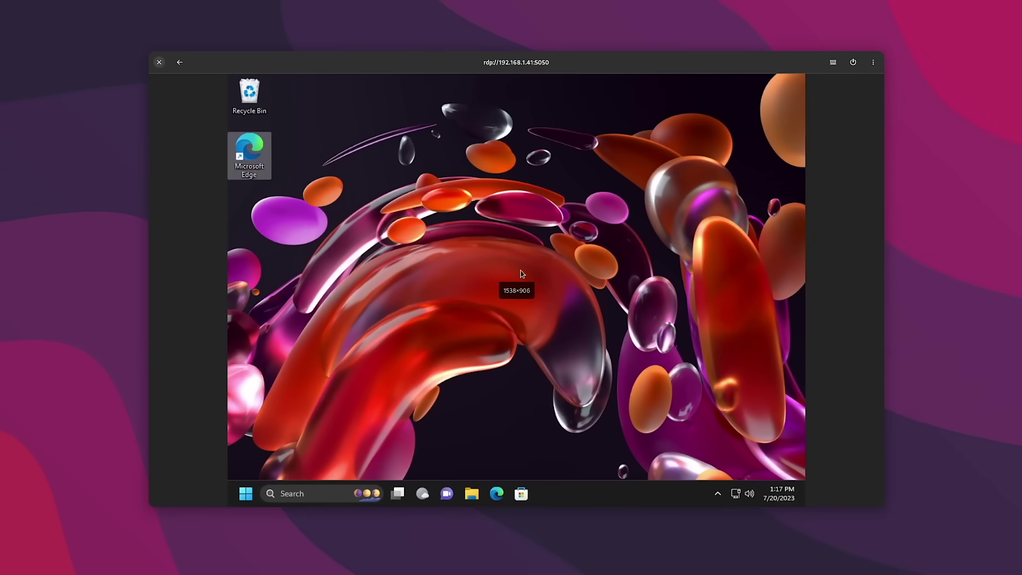
Step: Start Microsoft Edge on the remote Windows desktop and close its extra New tab
double_click(249, 156)
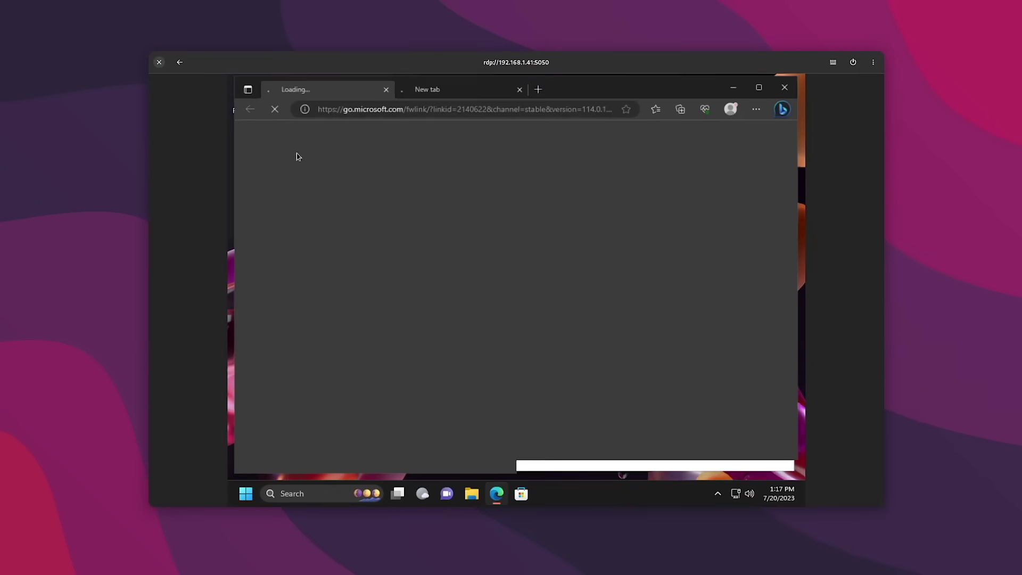
click(452, 86)
click(520, 88)
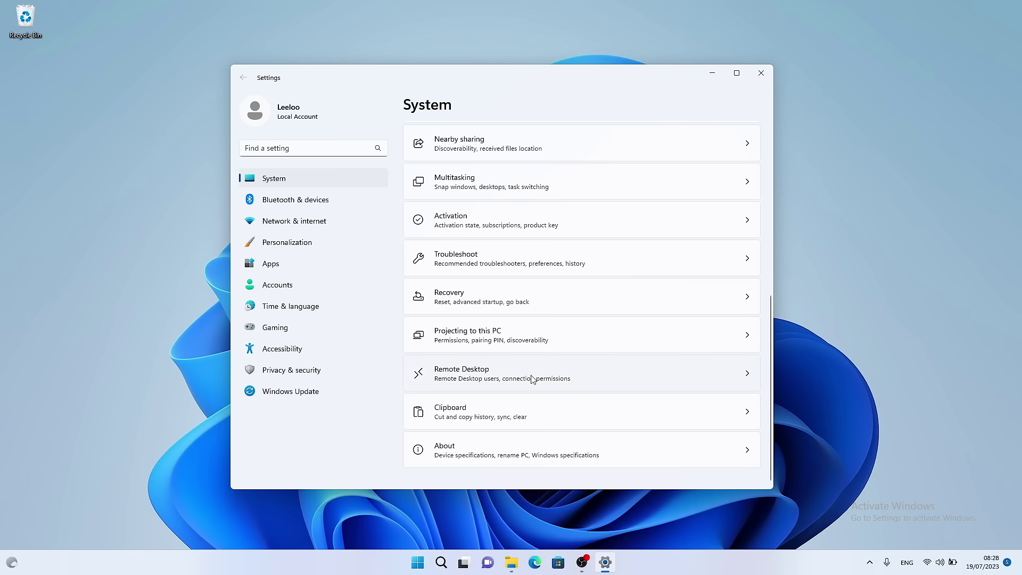
Step: Open Remote Desktop under System settings and switch the Remote Desktop toggle on
click(532, 379)
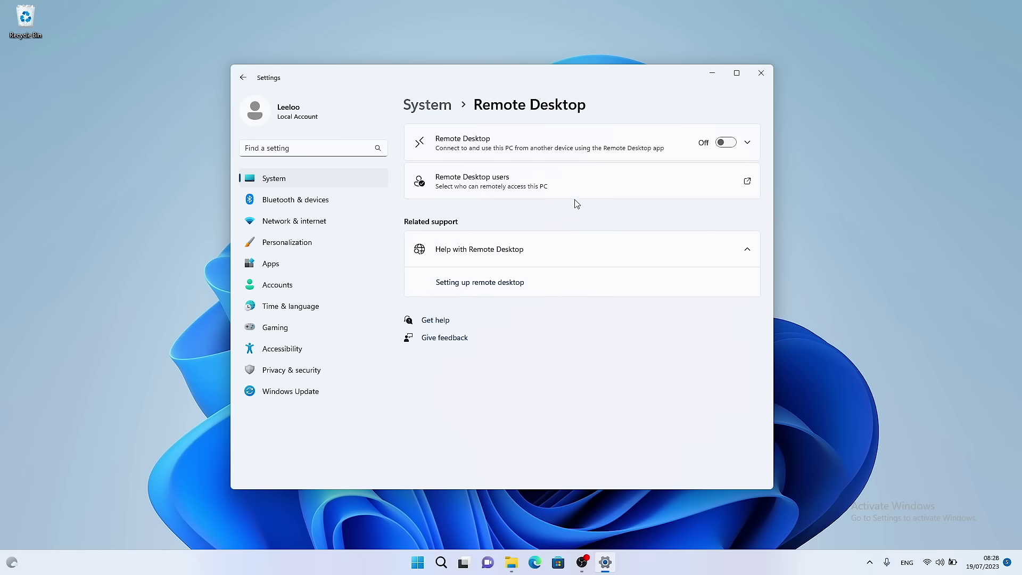
click(725, 143)
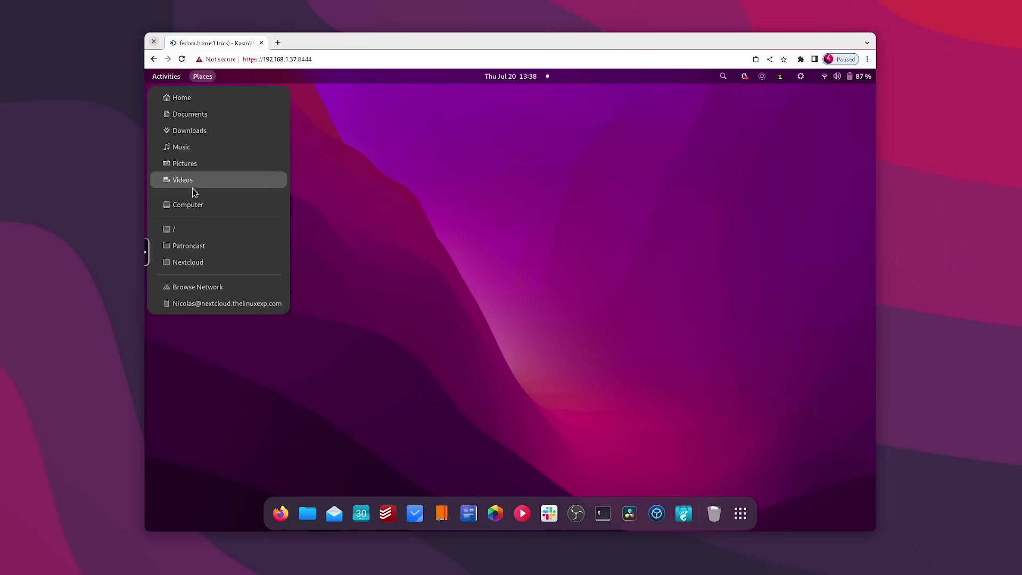
Step: Open Computer in Files, go to the Home folder and hide hidden files with Ctrl+H
click(192, 205)
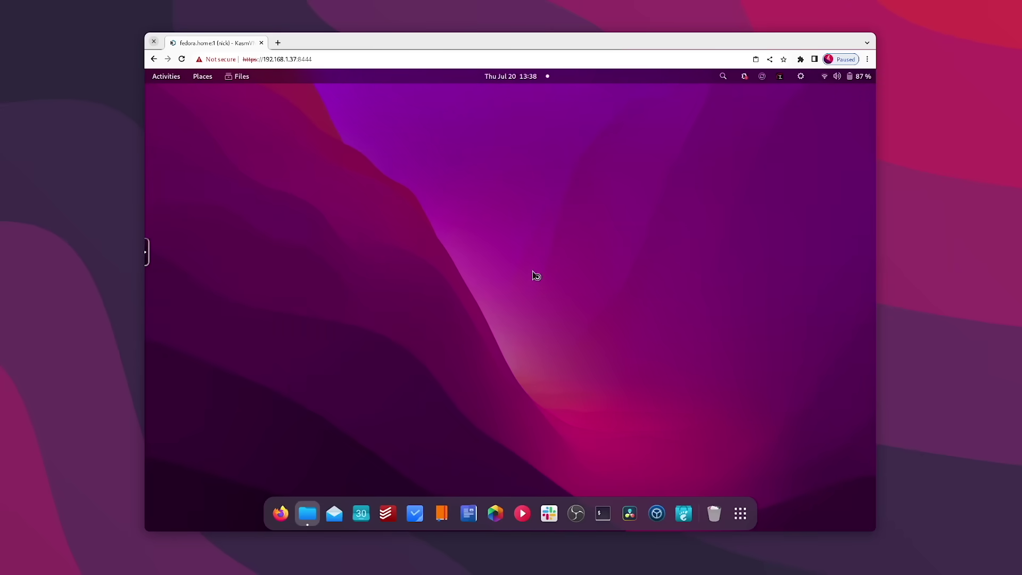
mouse_move(528, 129)
mouse_down()
mouse_move(584, 228)
mouse_move(513, 114)
mouse_move(527, 110)
mouse_up()
click(292, 192)
key(ctrl+h)
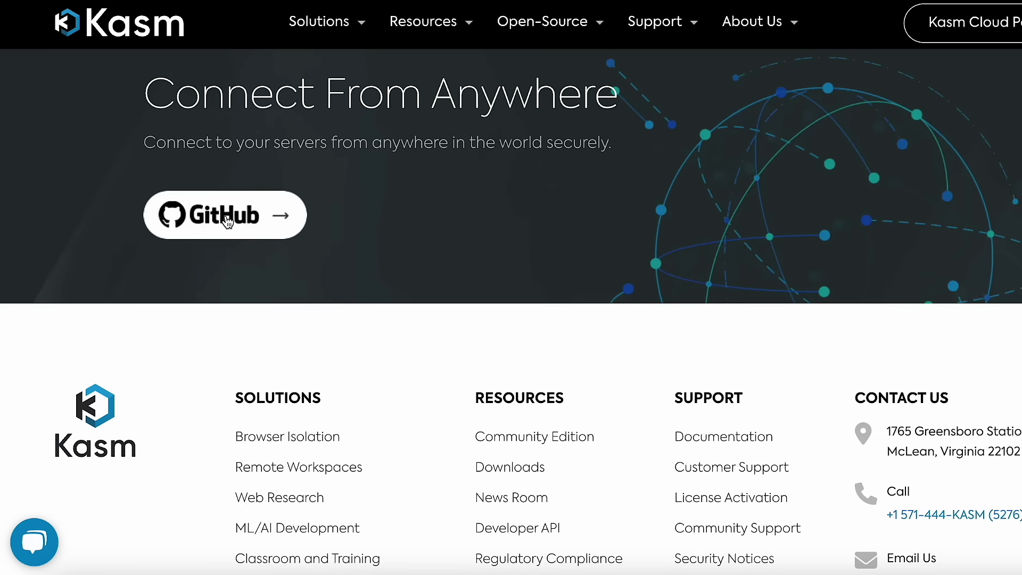
Step: Scroll the KasmVNC GitHub README to Installation, then submit sign-in for 192.168.1.37:8444
click(227, 216)
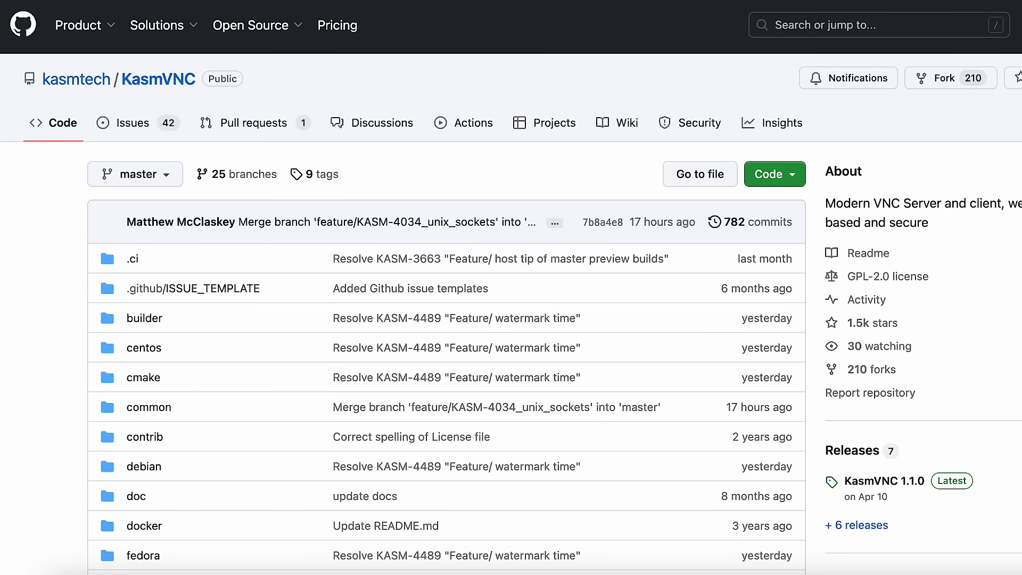
scroll(511, 288, down, 5)
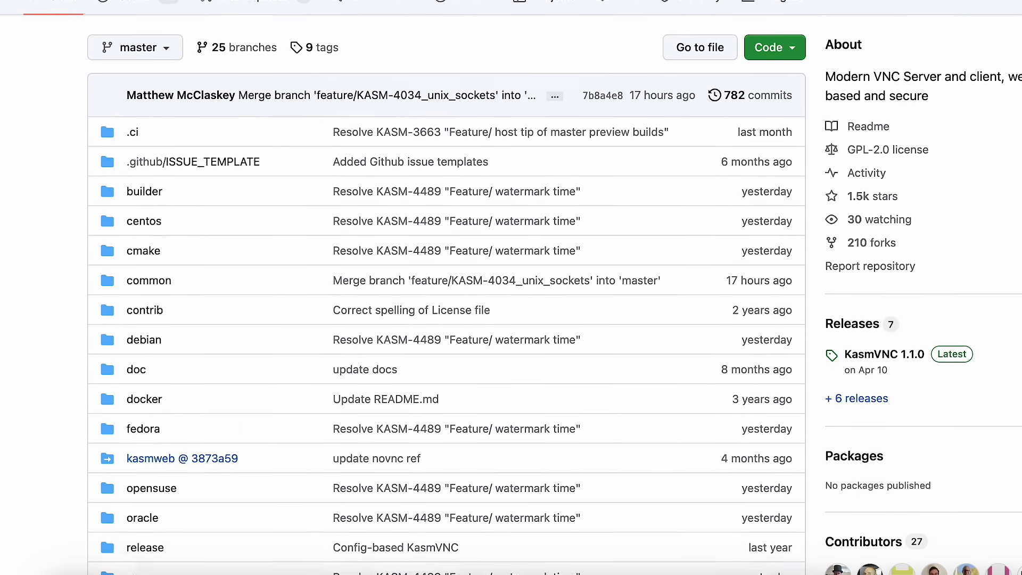
scroll(512, 287, down, 8)
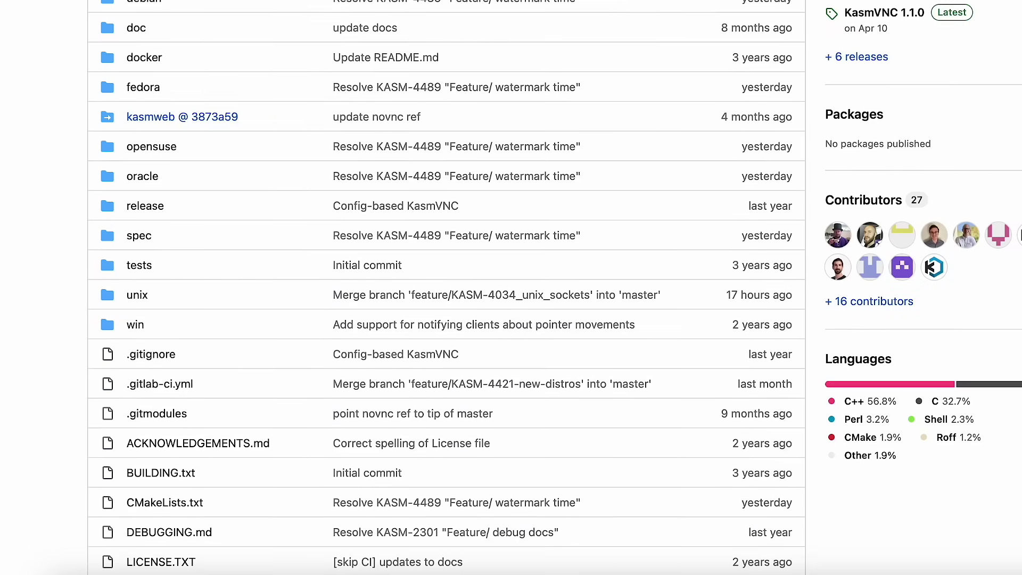
scroll(511, 288, down, 9)
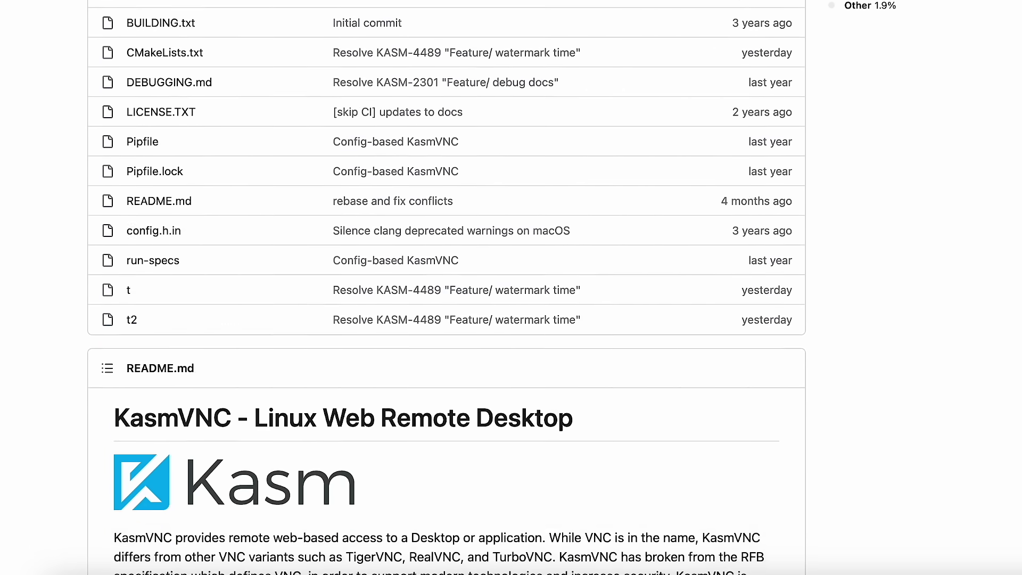
scroll(511, 287, down, 8)
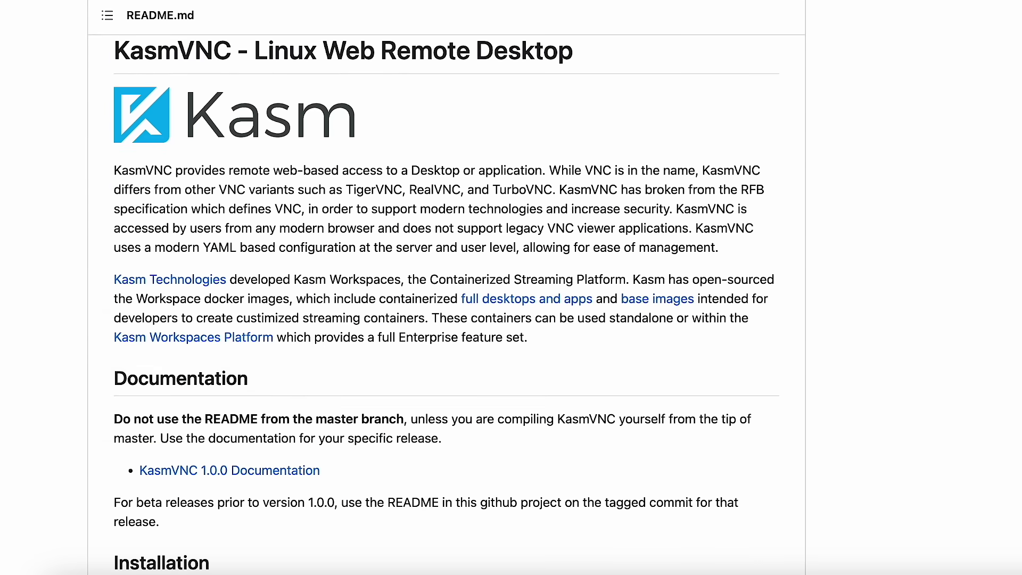
scroll(511, 287, down, 9)
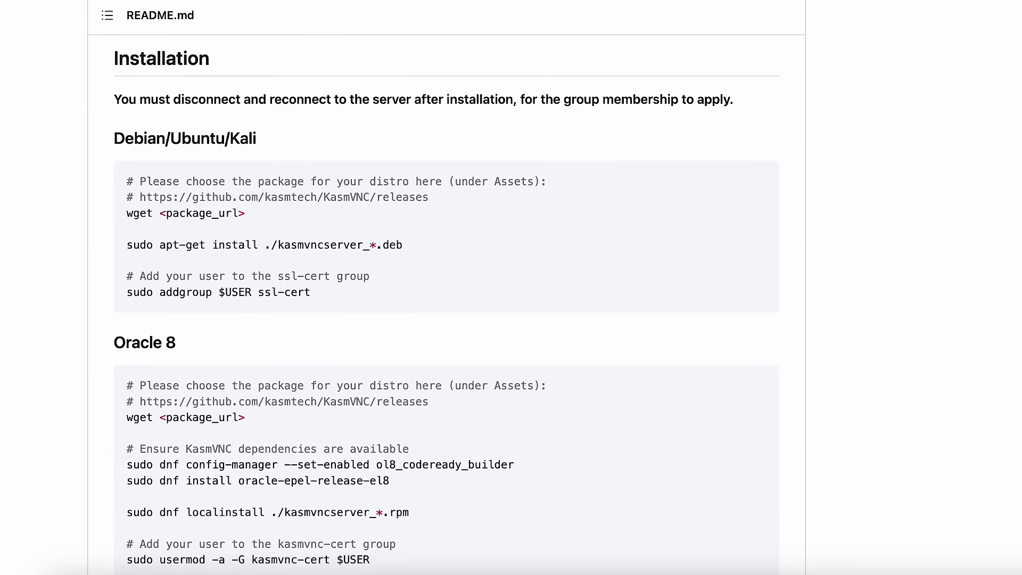
scroll(511, 287, down, 1)
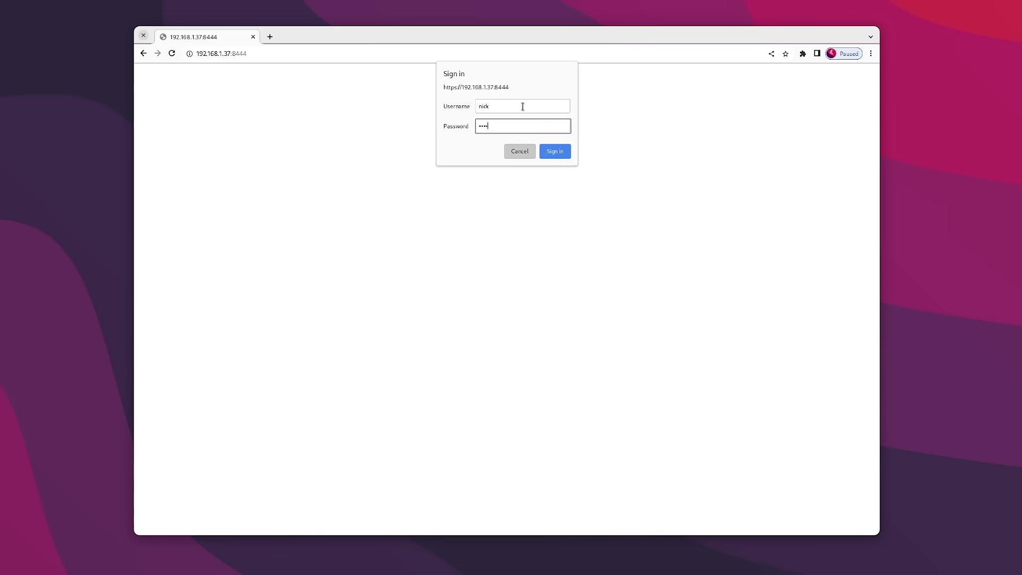
key(Return)
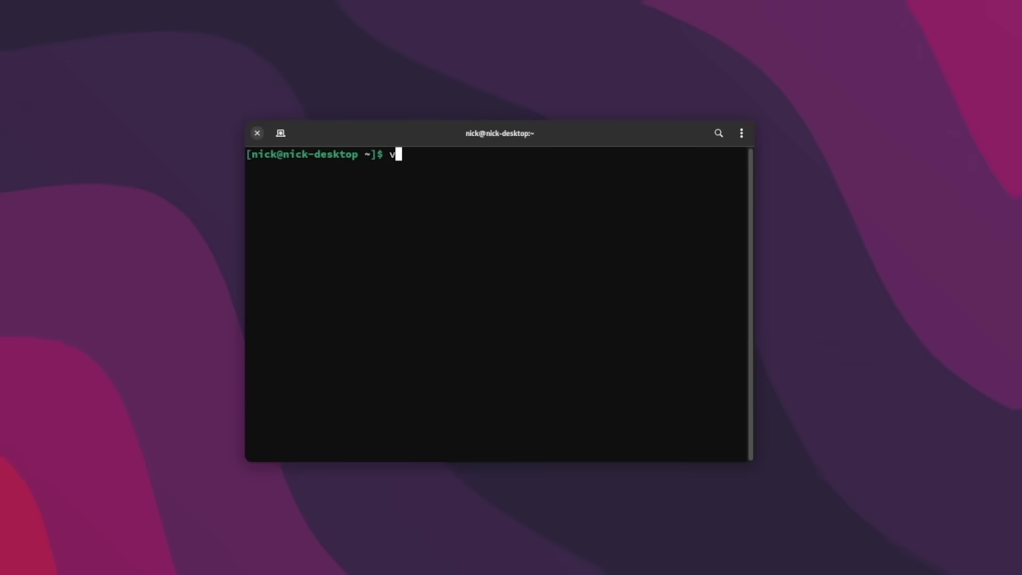
Step: Create a write-access KasmVNC user via vncserver, then add it to the kasmvnc-cert group
text(vncserver)
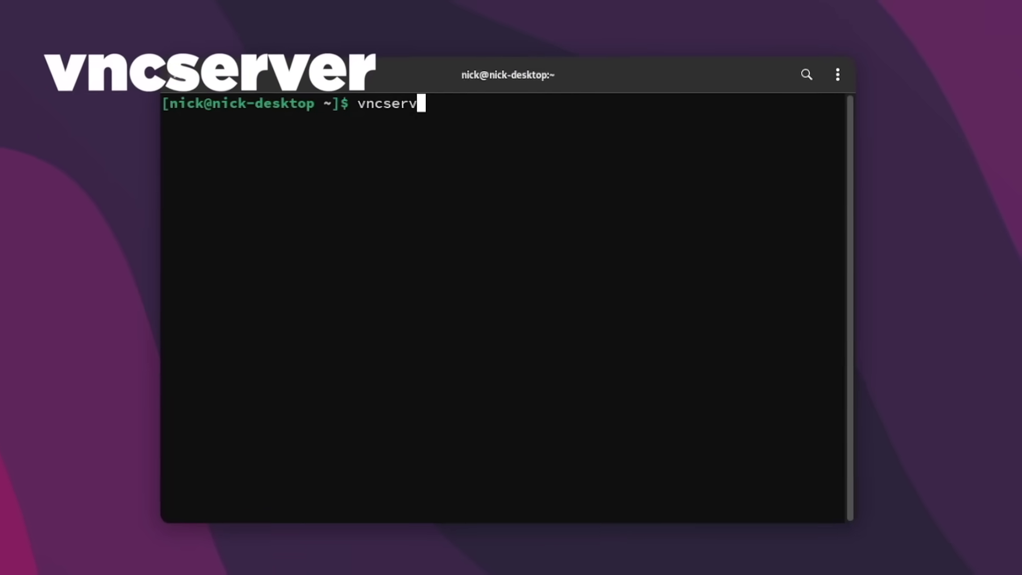
key(Return)
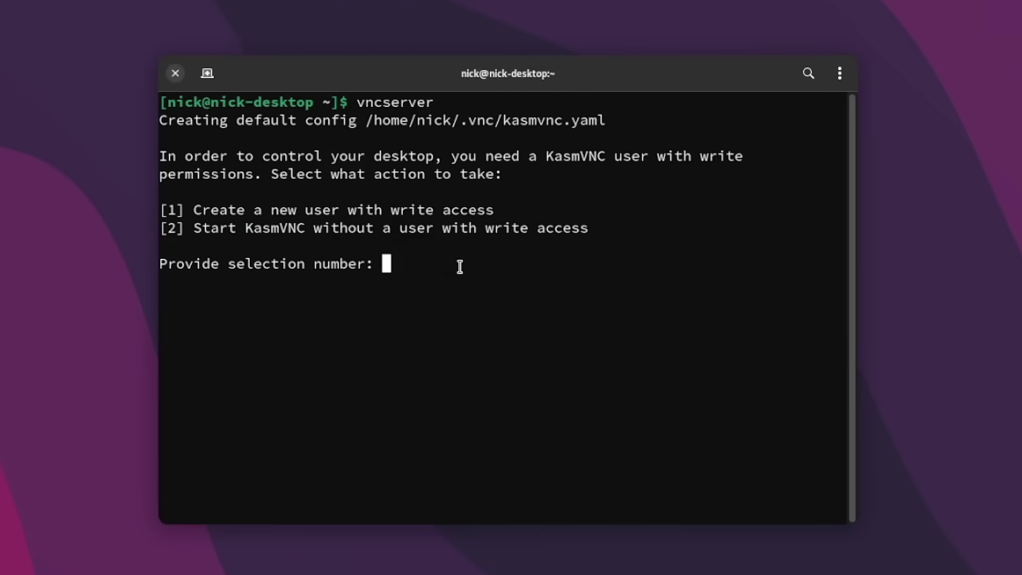
text(1)
key(Return)
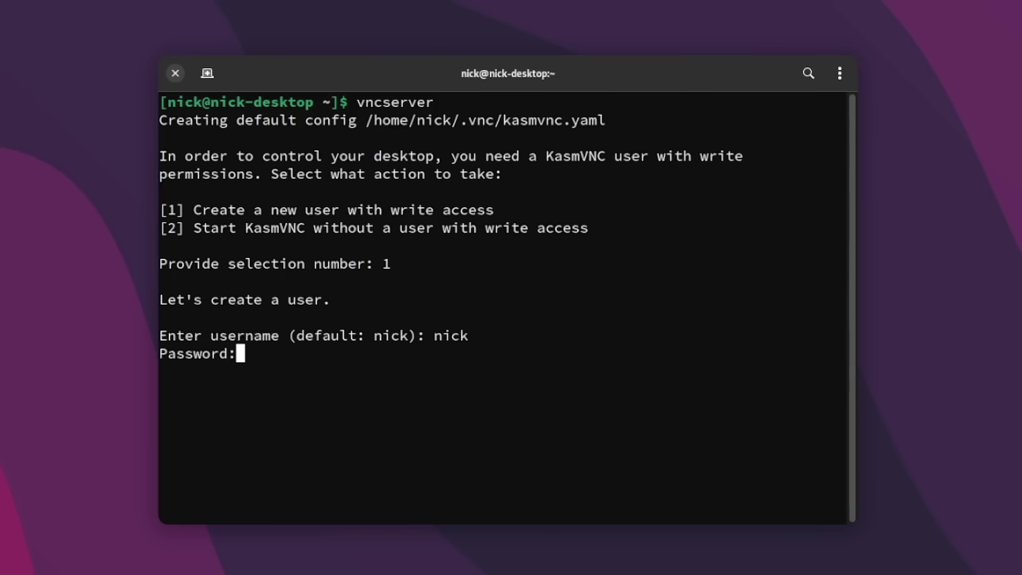
key(Return)
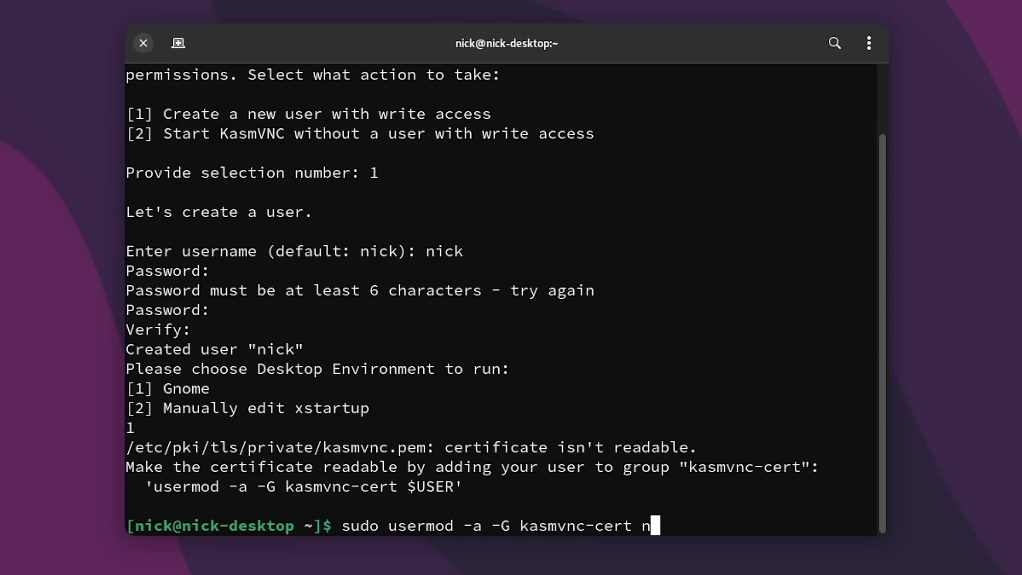
key(Return)
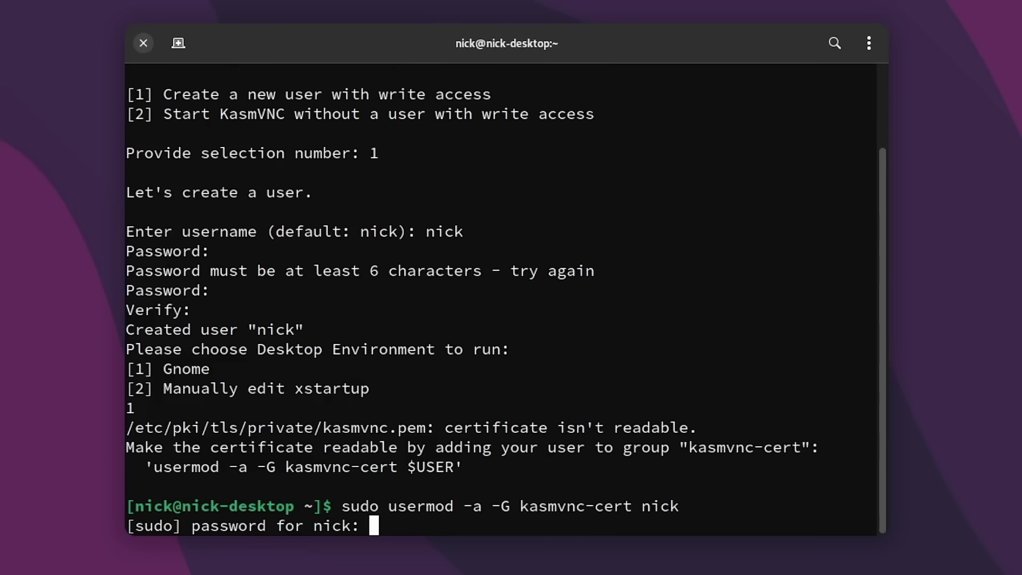
key(Return)
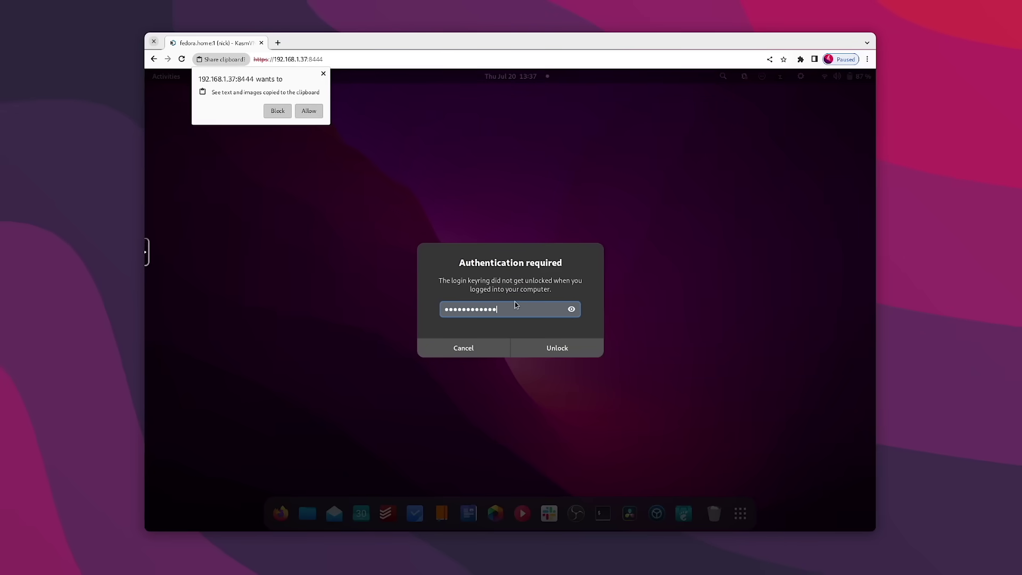
Step: Unlock the remote keyring, dismiss the clipboard sharing request, and open Computer in Files
click(557, 349)
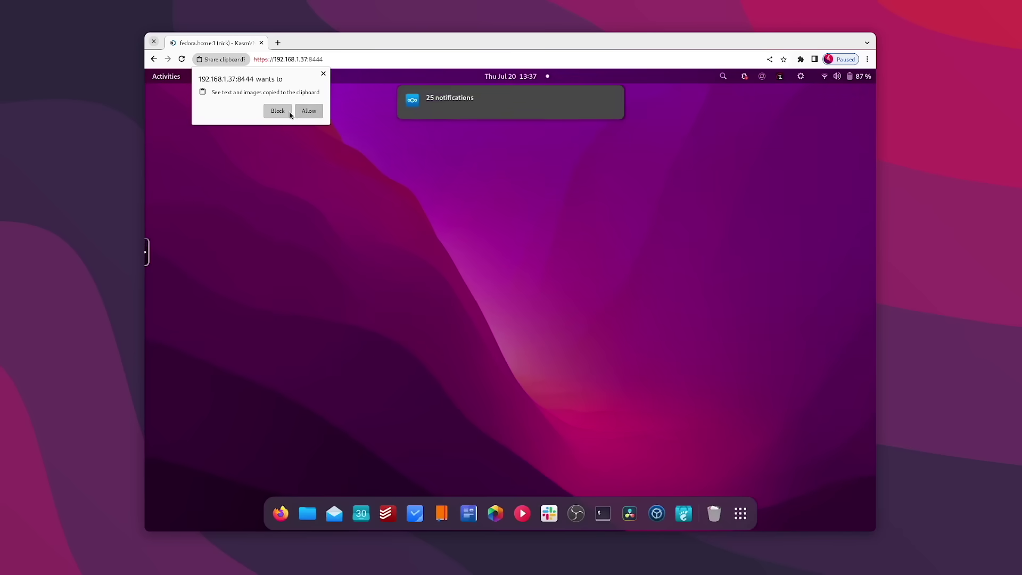
click(308, 111)
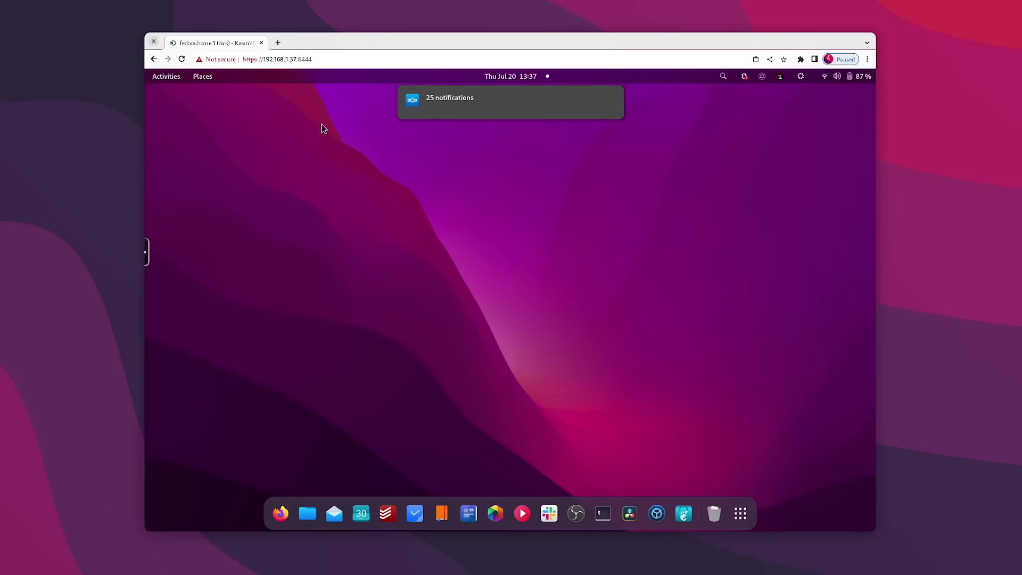
click(208, 79)
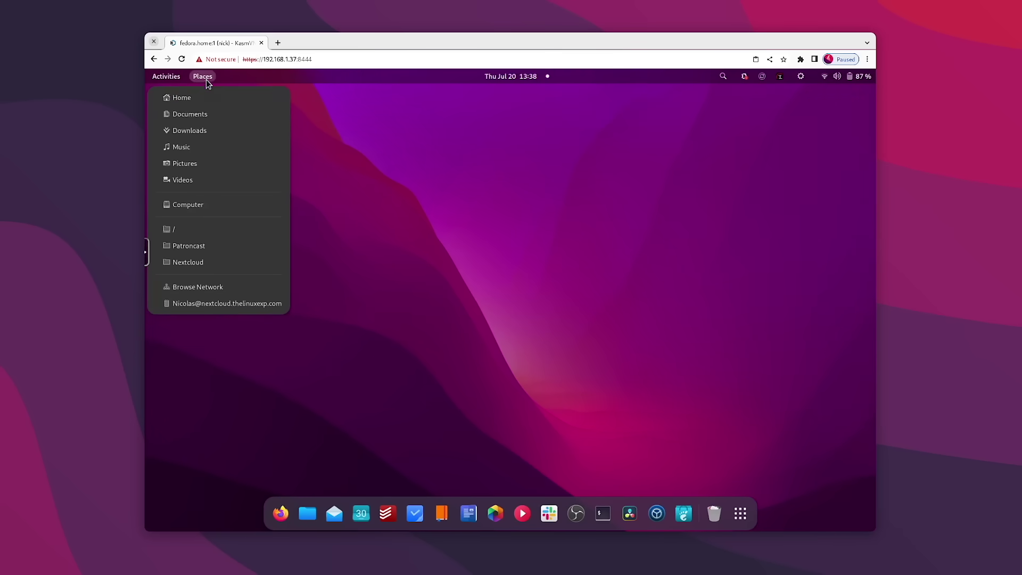
click(195, 205)
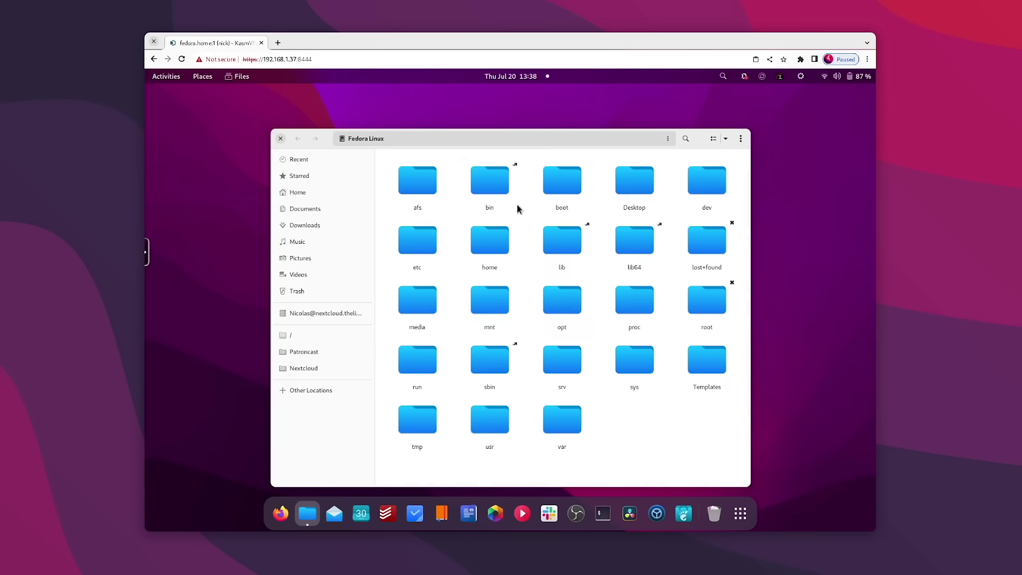
Step: Show the Home folder without hidden files, select all its items, then open KasmVNC settings
drag(530, 134, 527, 110)
click(295, 193)
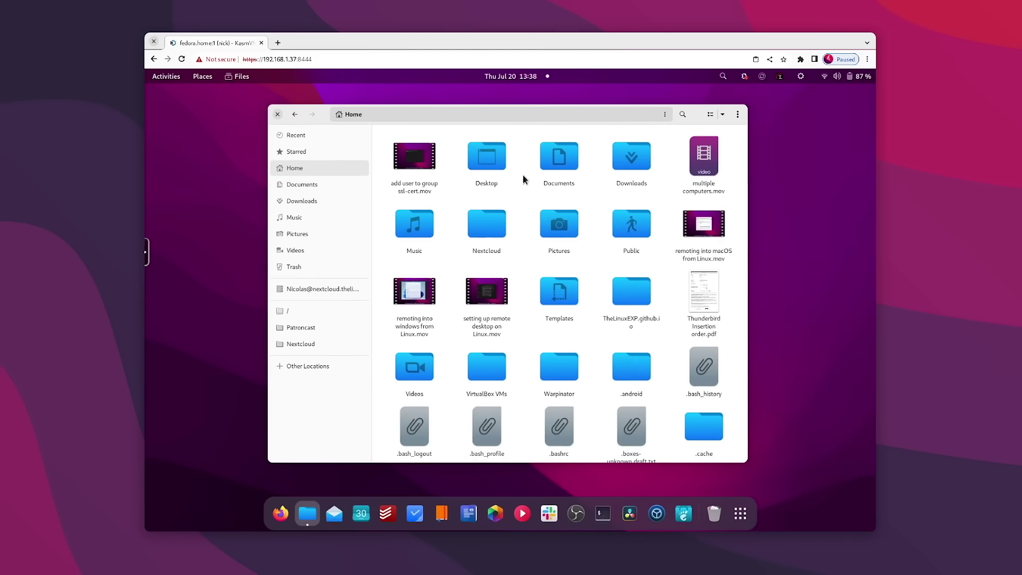
key(ctrl+h)
drag(713, 414, 383, 133)
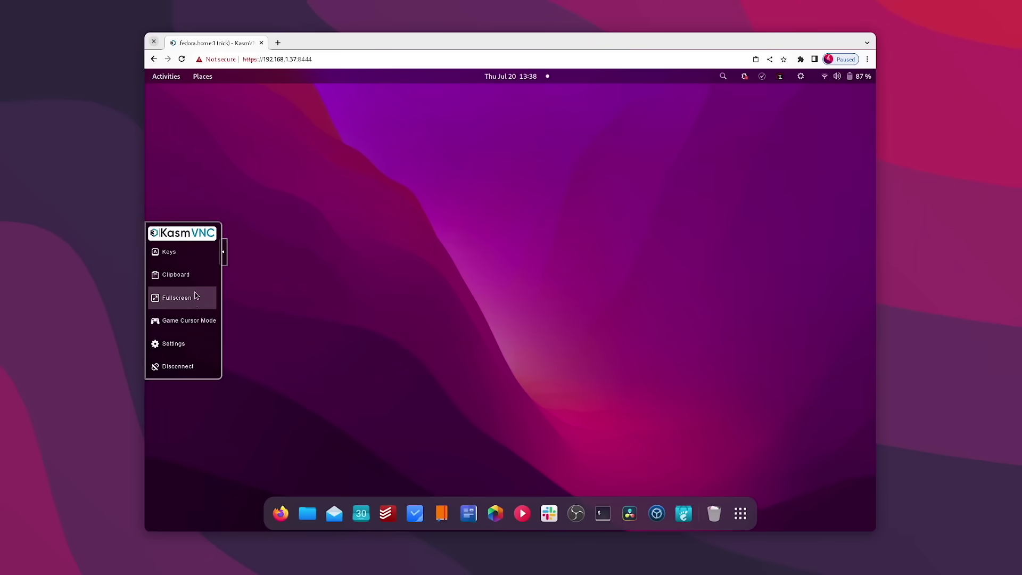
click(151, 344)
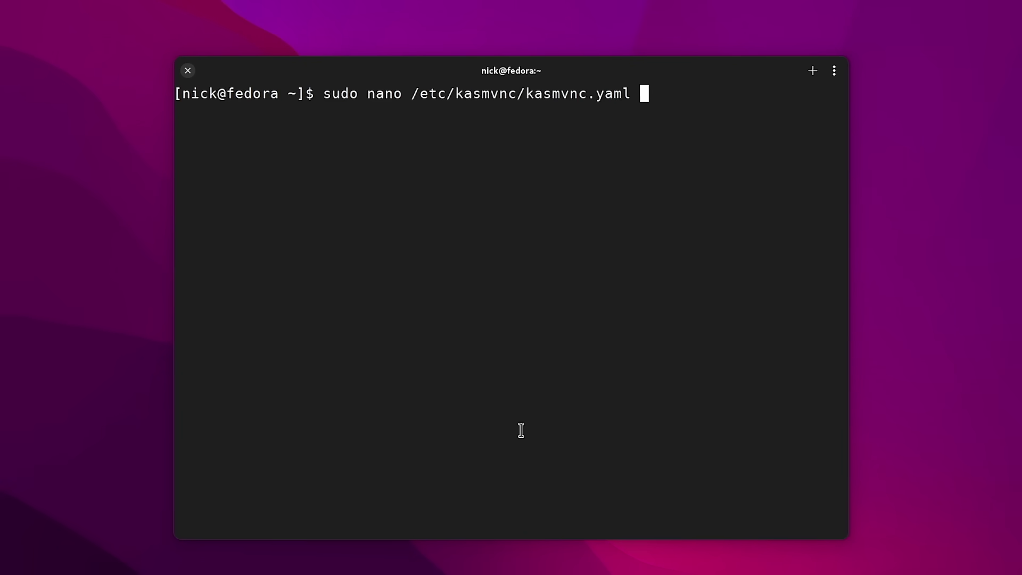
Step: Run sudo nano /etc/kasmvnc/kasmvnc.yaml to edit the KasmVNC configuration
key(Return)
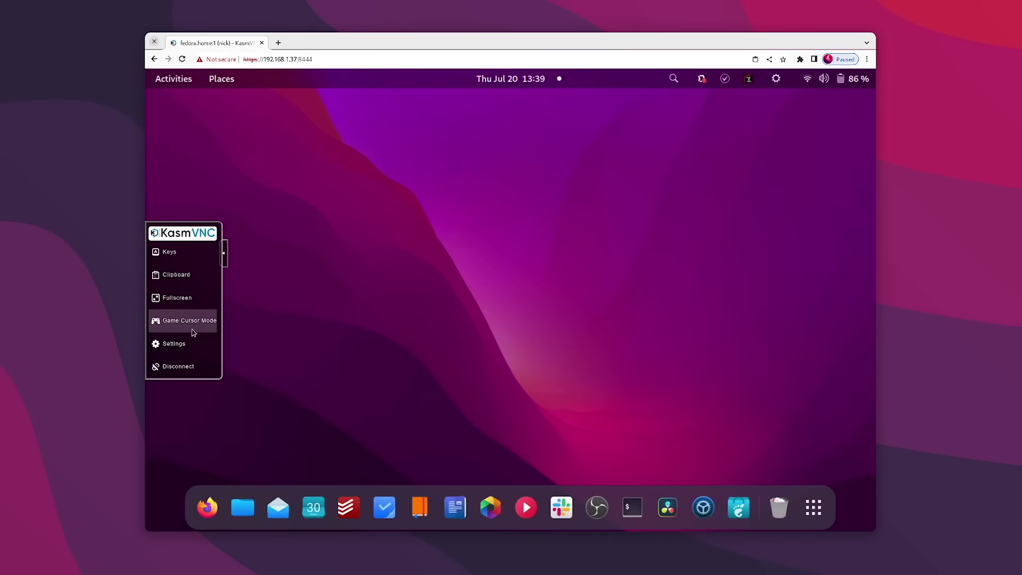
Step: Open the KasmVNC session settings, expand Stream Quality and scroll through its options
click(191, 341)
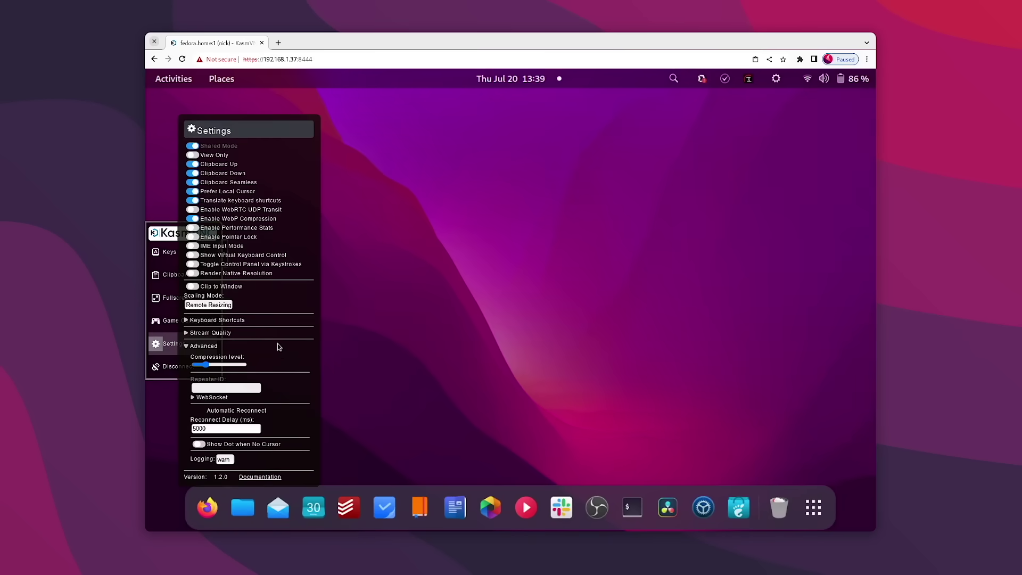
click(191, 334)
scroll(257, 367, down, 4)
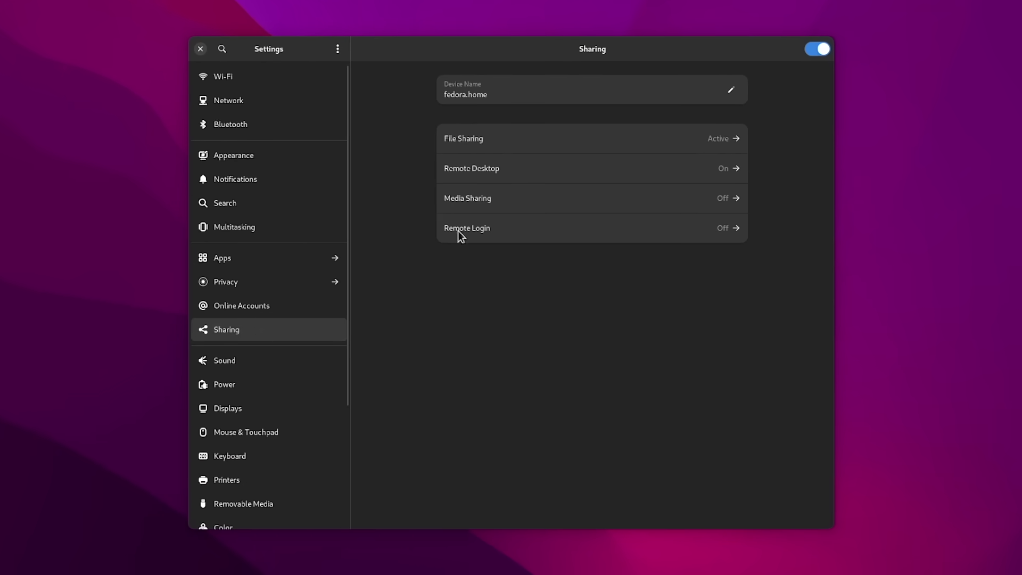
Step: In Sharing > Remote Desktop, toggle Remote Desktop off and on, enable Remote Control, and check the device and user names
click(560, 173)
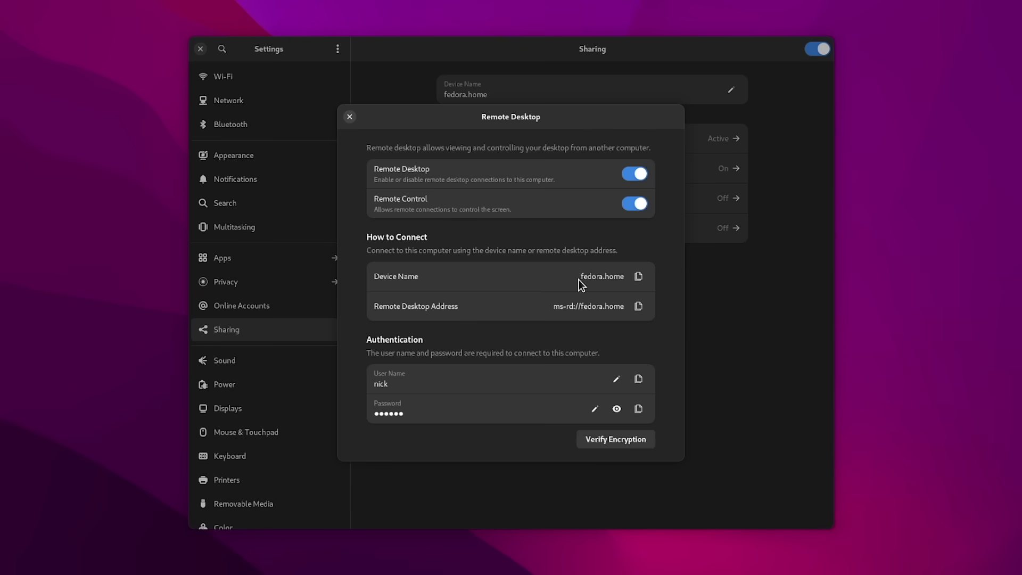
drag(621, 277, 588, 278)
click(641, 175)
click(640, 174)
click(635, 204)
click(601, 278)
click(408, 384)
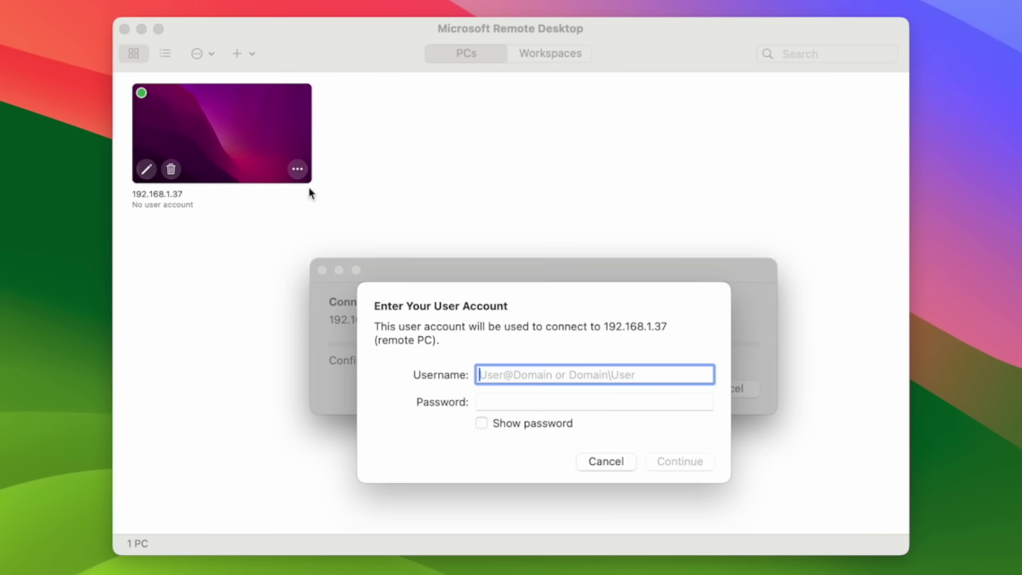
Step: Sign in to the Fedora PC at 192.168.1.37 with the user's credentials and accept the unverified certificate
text(nick)
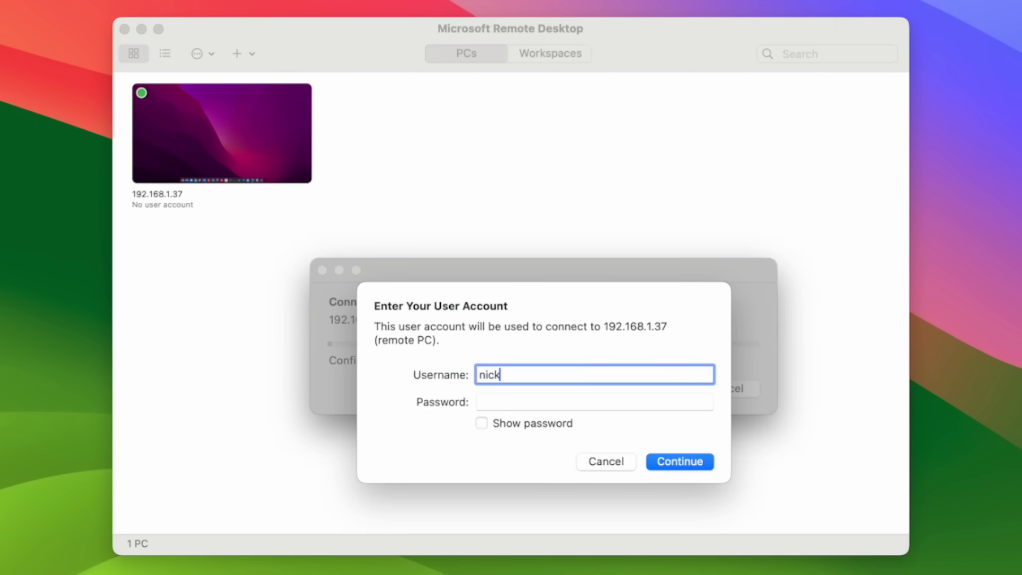
key(Tab)
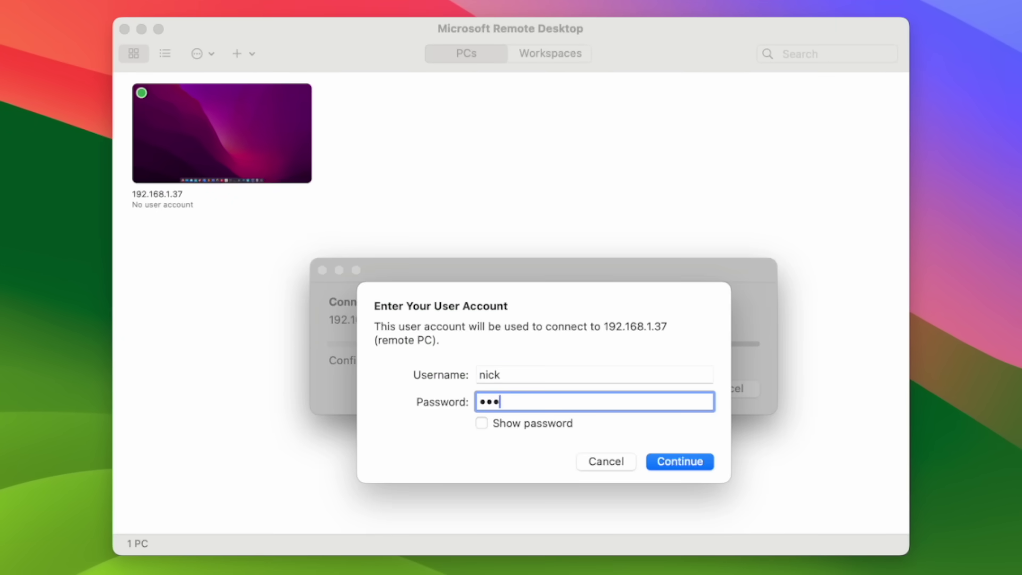
click(687, 461)
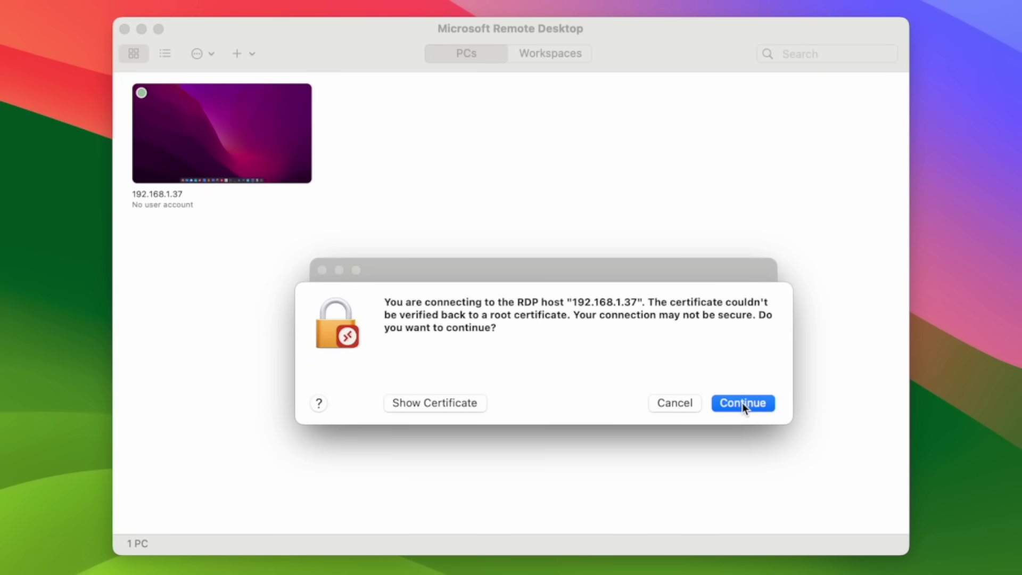
click(742, 402)
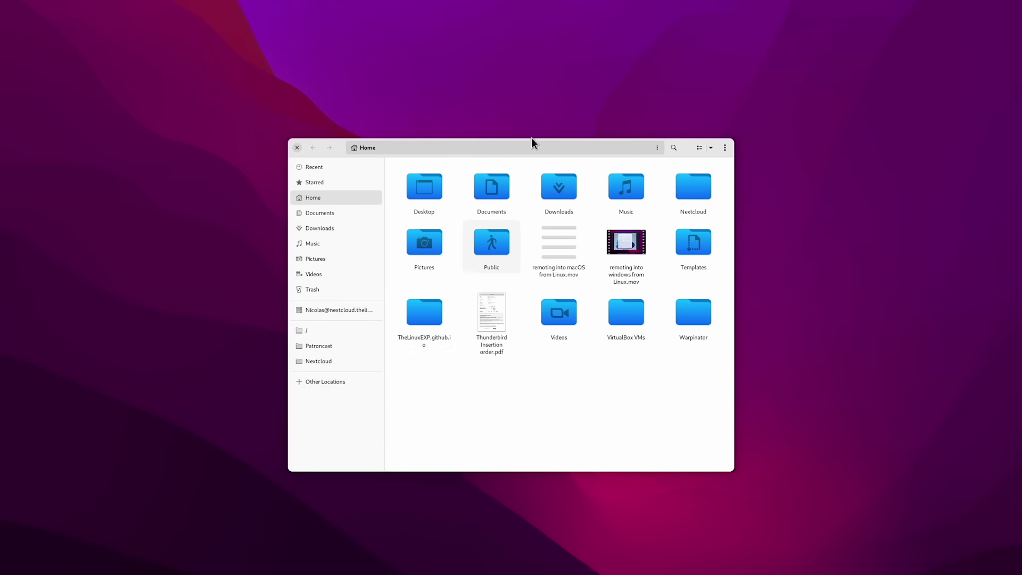
Step: Browse the remote Documents folder, select its top-row folders, then close Files
click(334, 214)
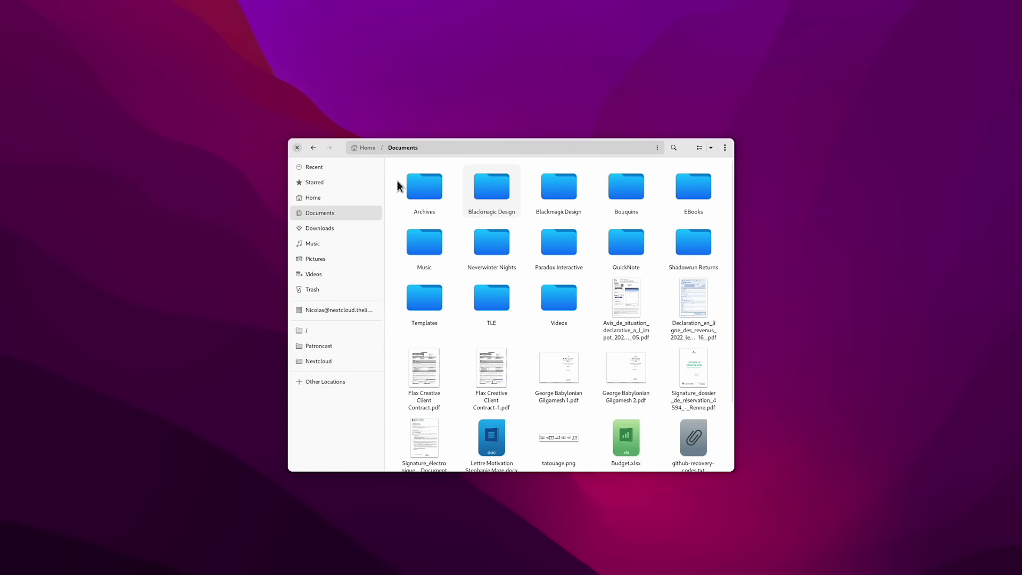
drag(396, 180, 604, 244)
click(595, 244)
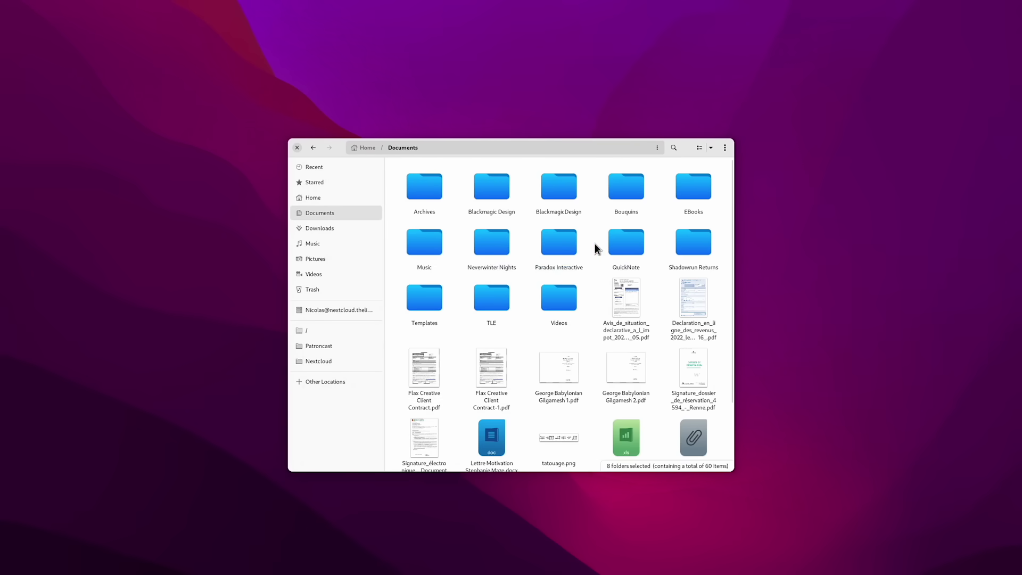
click(297, 147)
Step: Show the remote Fedora app grid and scroll through the installed apps
key(super+a)
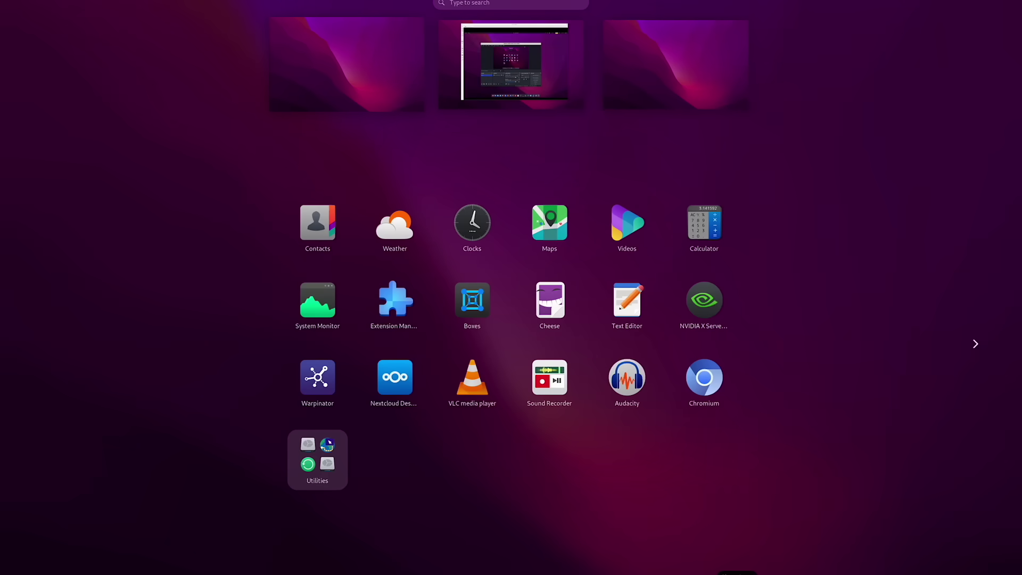
scroll(530, 287, down, 2)
scroll(530, 288, up, 1)
scroll(530, 287, up, 1)
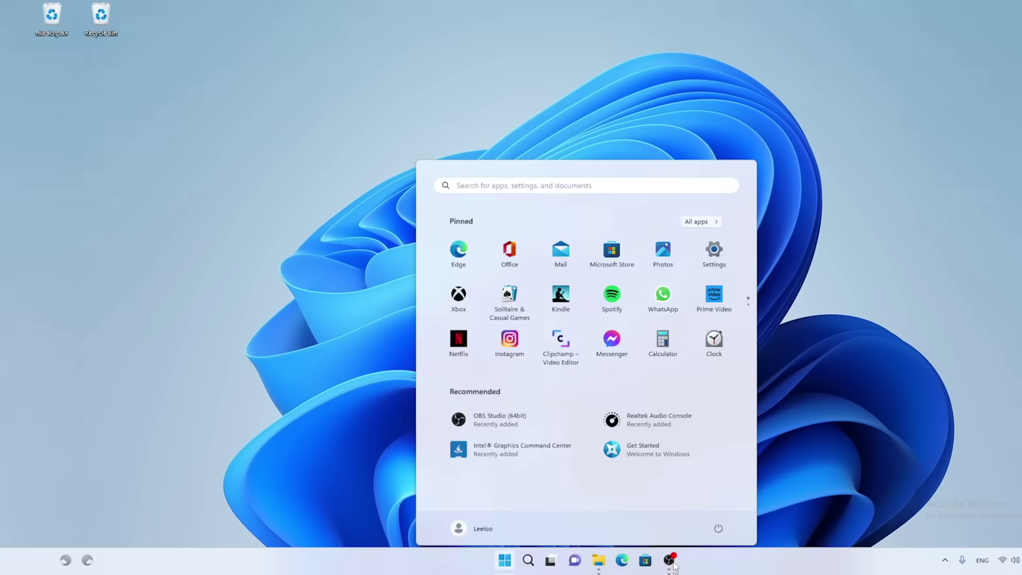
Step: Turn on Remote Desktop in Windows Settings and reveal its NLA option and port 3389
text(settings)
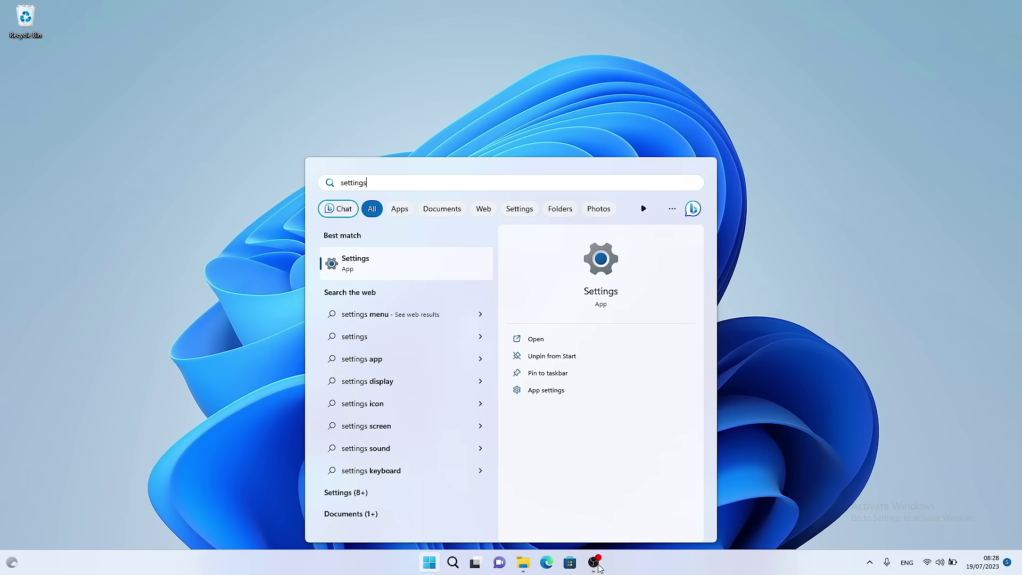
key(Return)
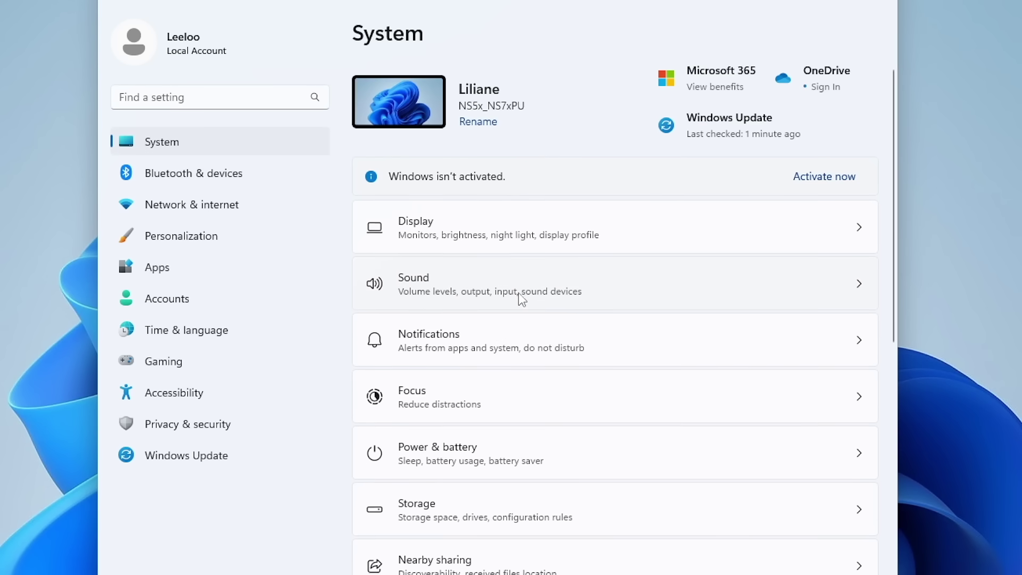
scroll(519, 294, down, 7)
scroll(519, 295, down, 2)
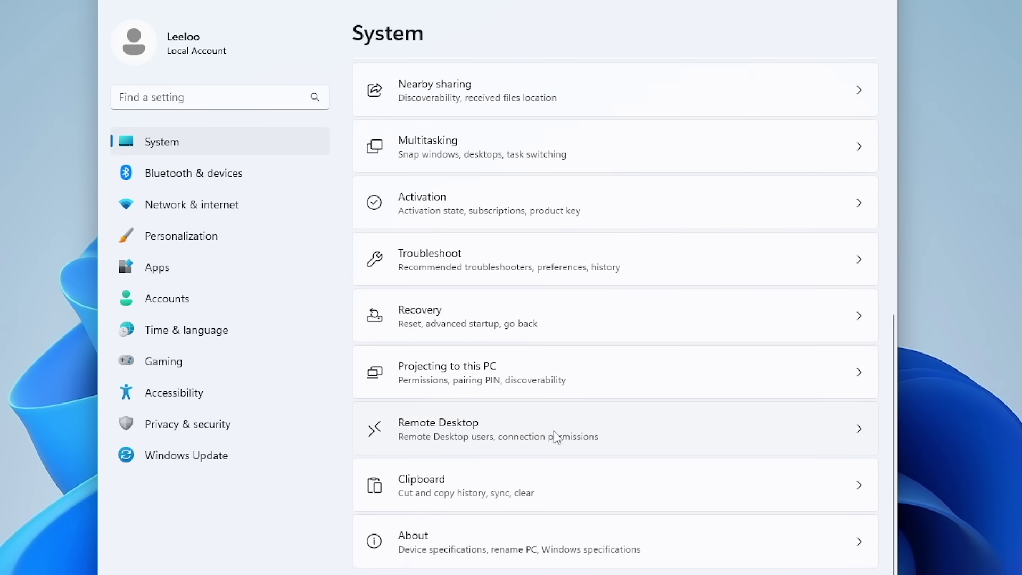
click(541, 431)
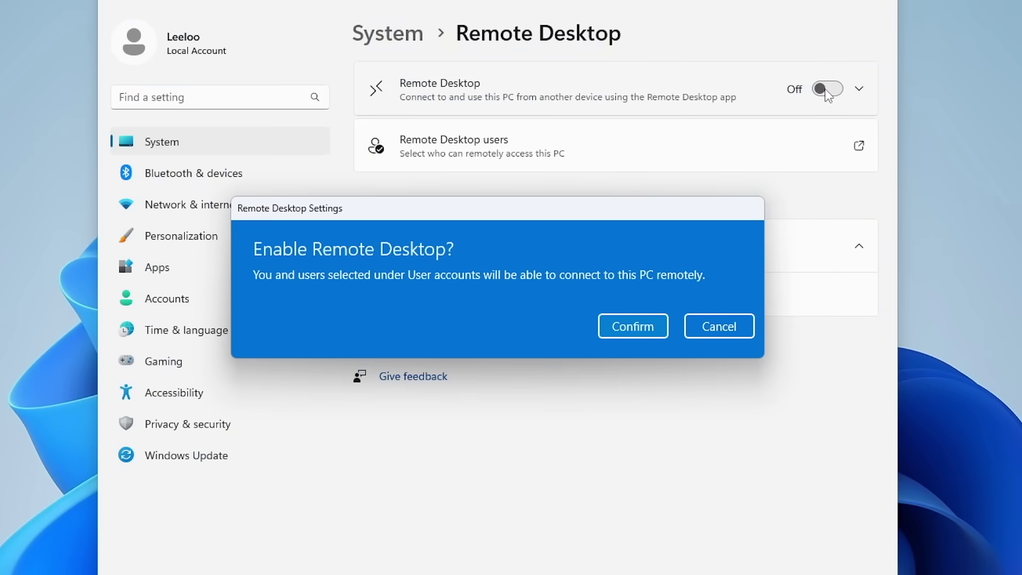
click(627, 327)
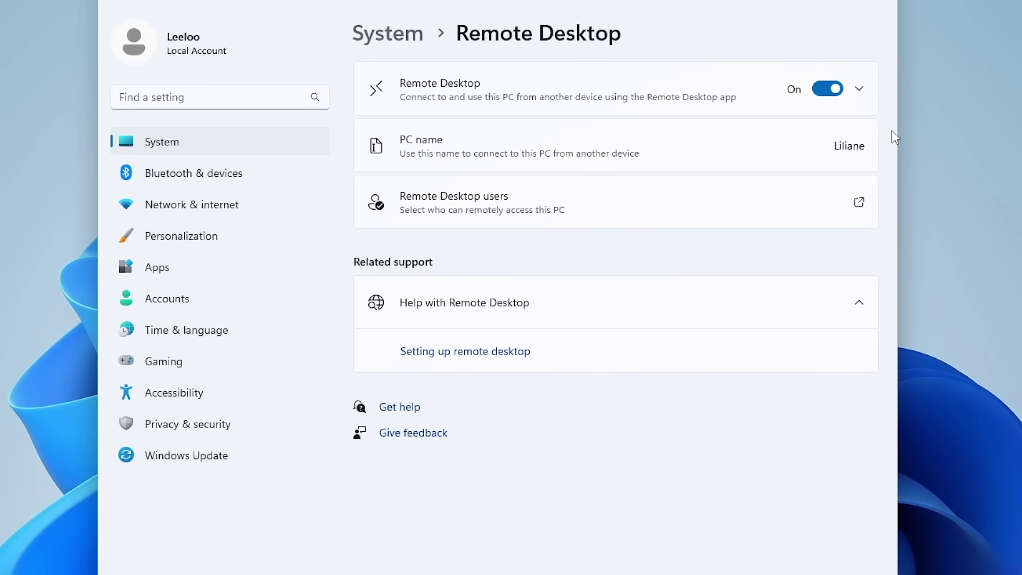
click(859, 89)
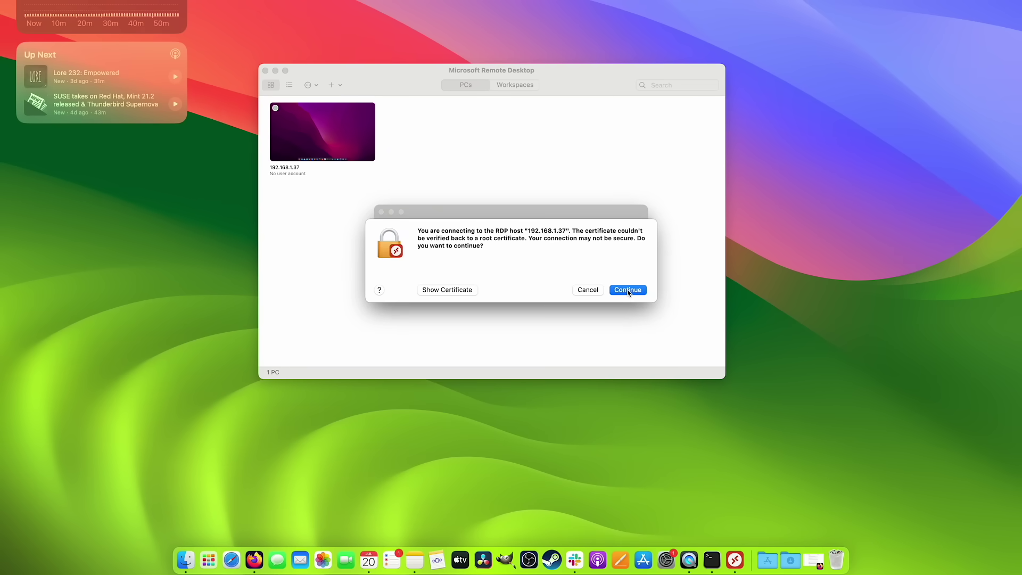
Step: Accept the certificate for 192.168.1.37, then review a new PC's account, Display and Devices & Audio settings
click(628, 290)
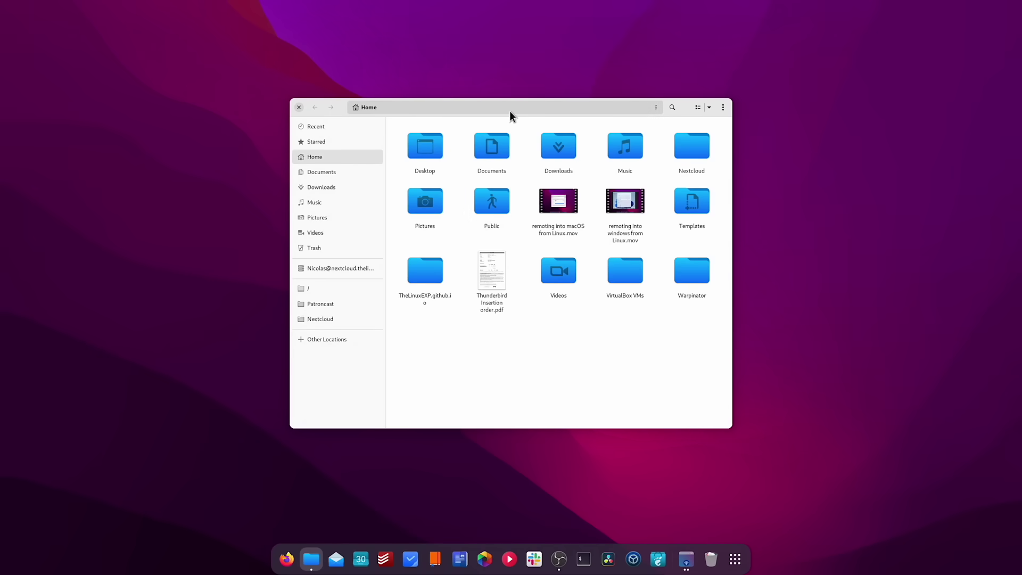
click(336, 173)
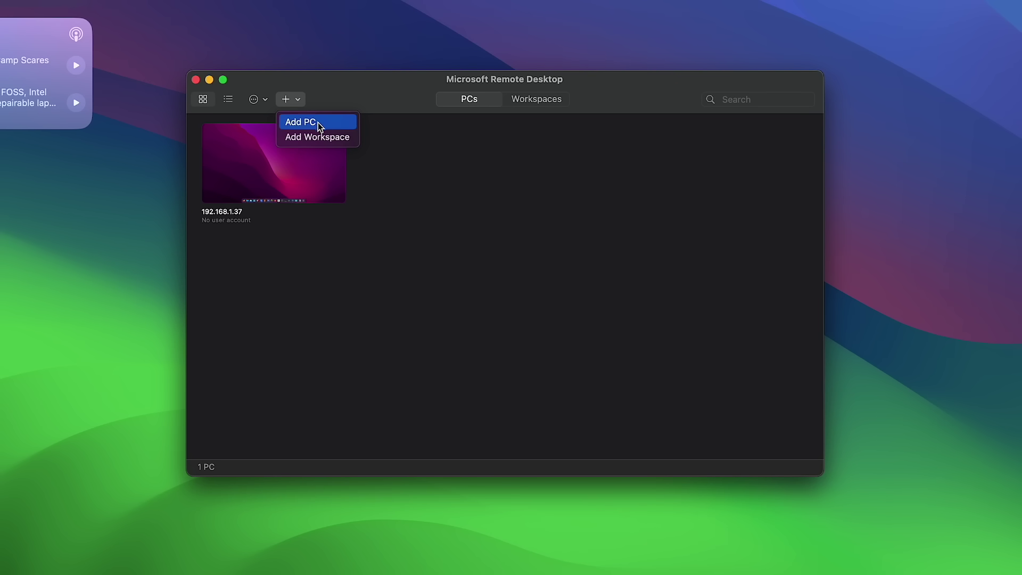
click(318, 125)
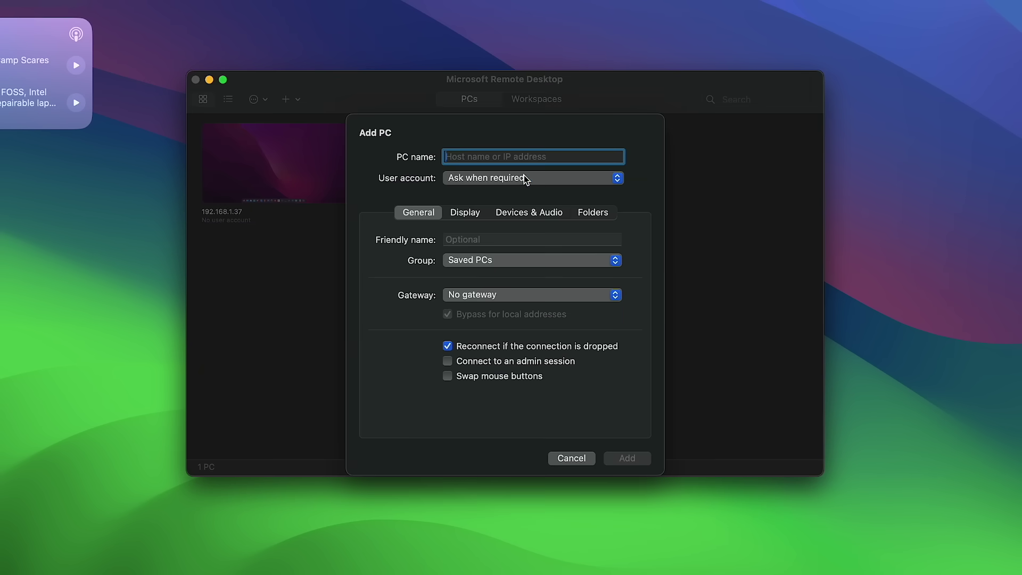
click(520, 178)
click(493, 181)
click(471, 214)
click(523, 217)
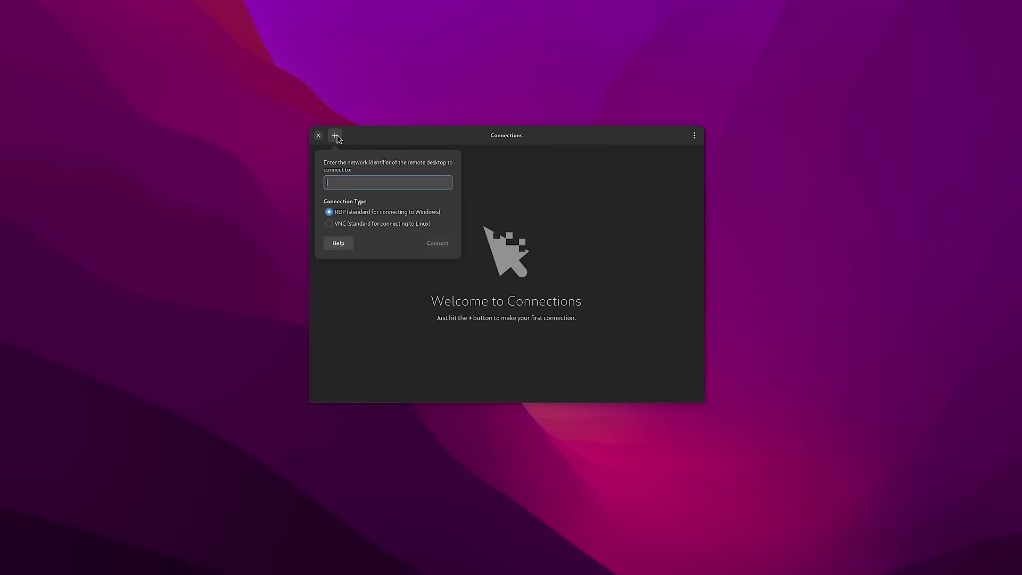
Step: Connect to the Windows PC over RDP and sign in with the user's credentials
text(Liliane)
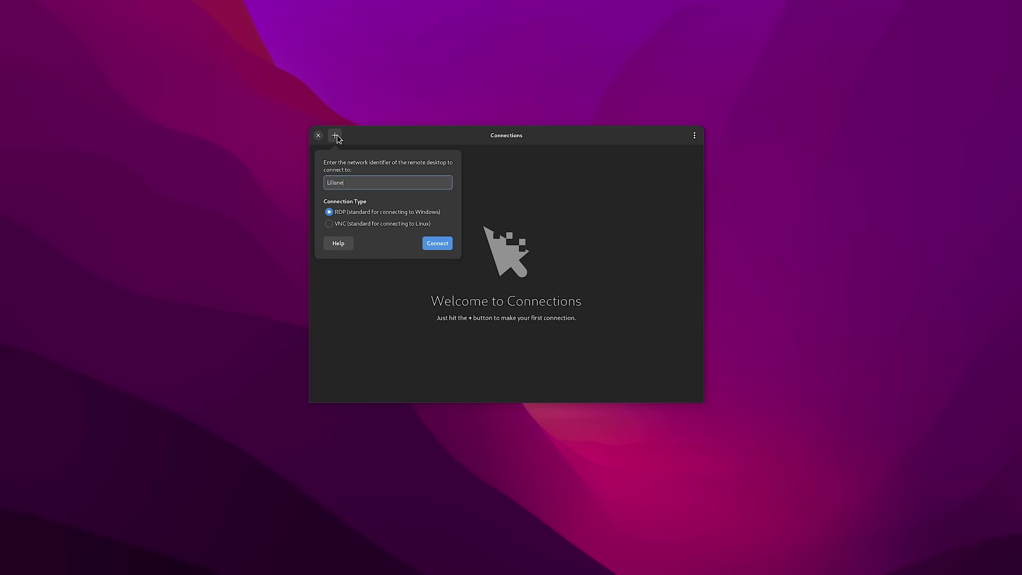
click(442, 249)
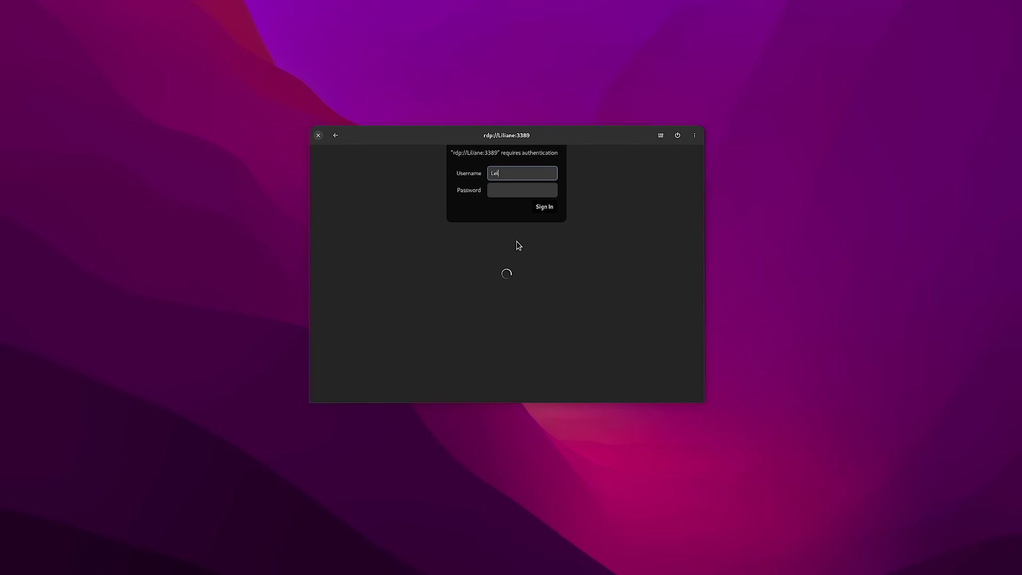
key(Tab)
key(Return)
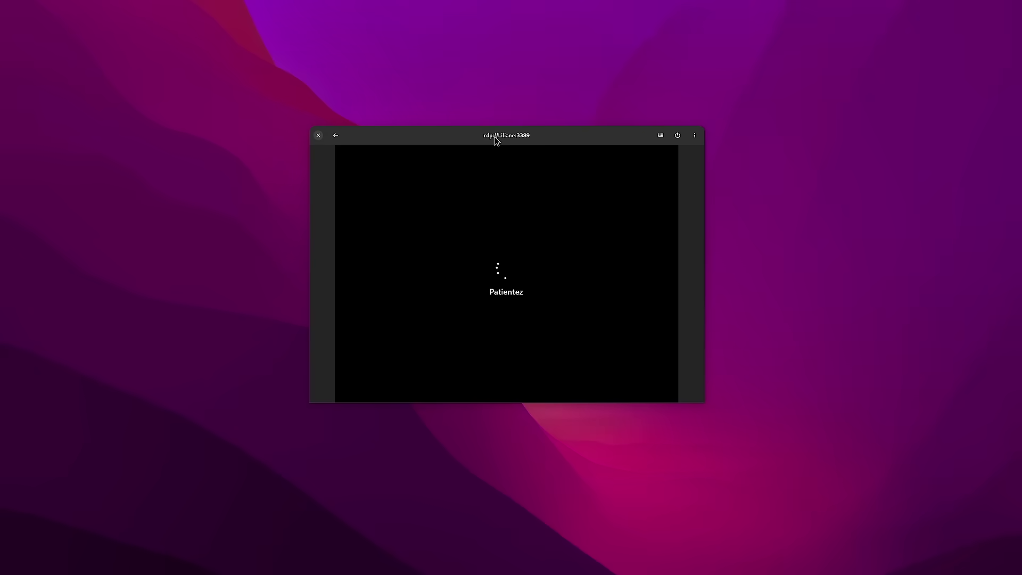
Step: Move and enlarge the remote session window, then minimise the remote Settings window
drag(495, 140, 445, 68)
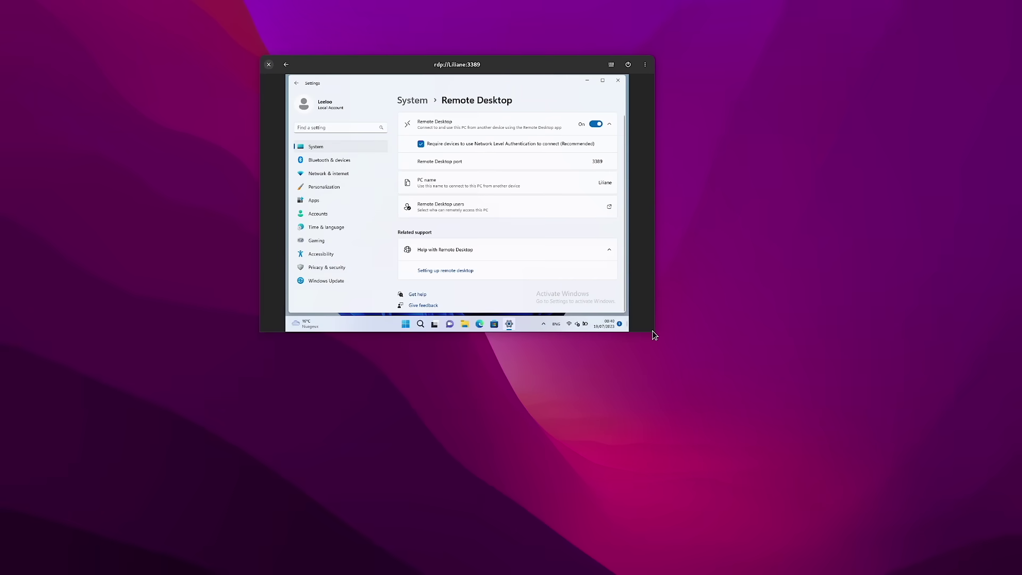
drag(653, 332, 978, 518)
drag(624, 62, 486, 41)
click(570, 483)
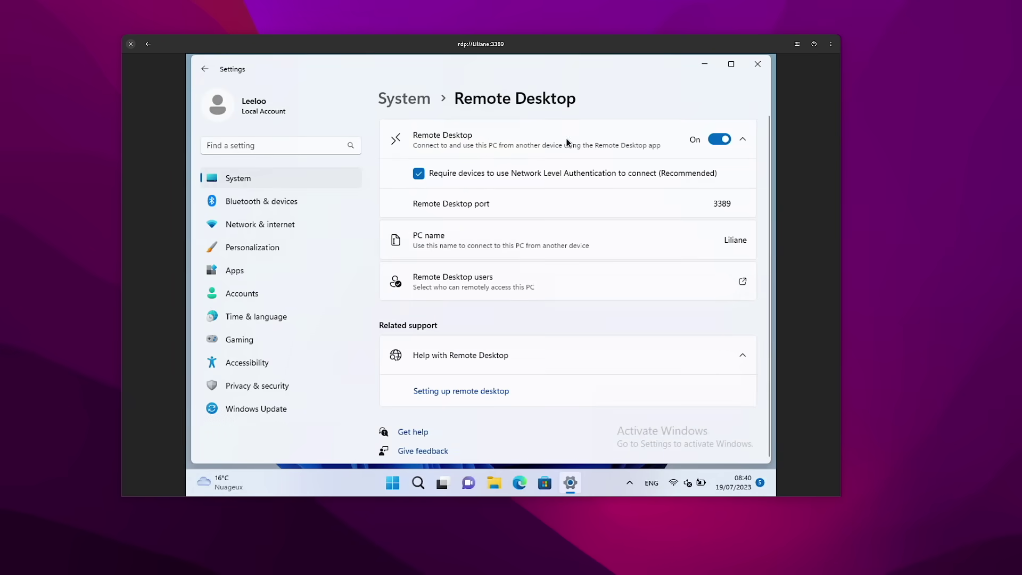
click(701, 66)
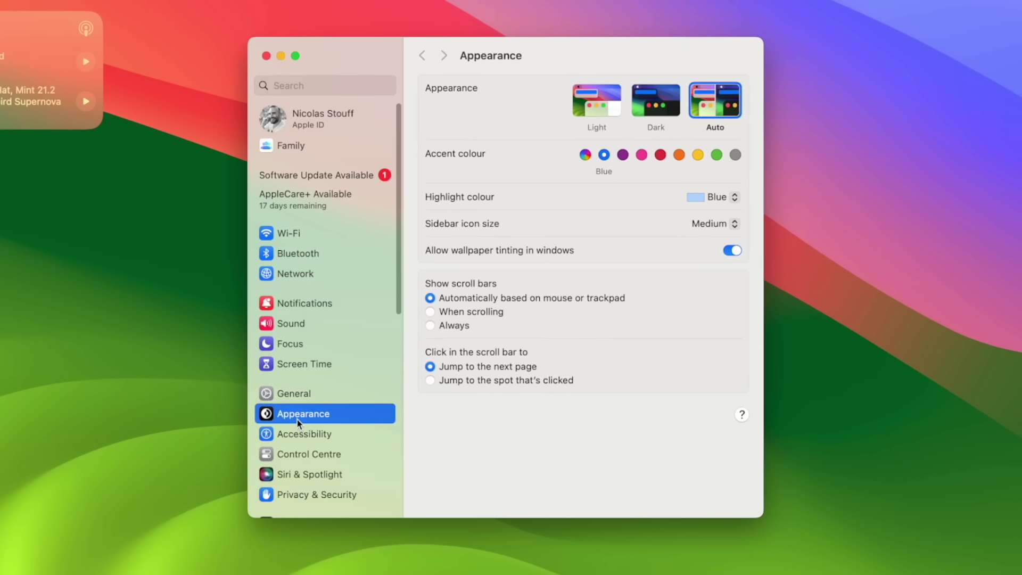
Step: Go to General > Sharing in macOS System Settings and open the Remote Management info options
scroll(317, 366, down, 5)
scroll(297, 419, down, 8)
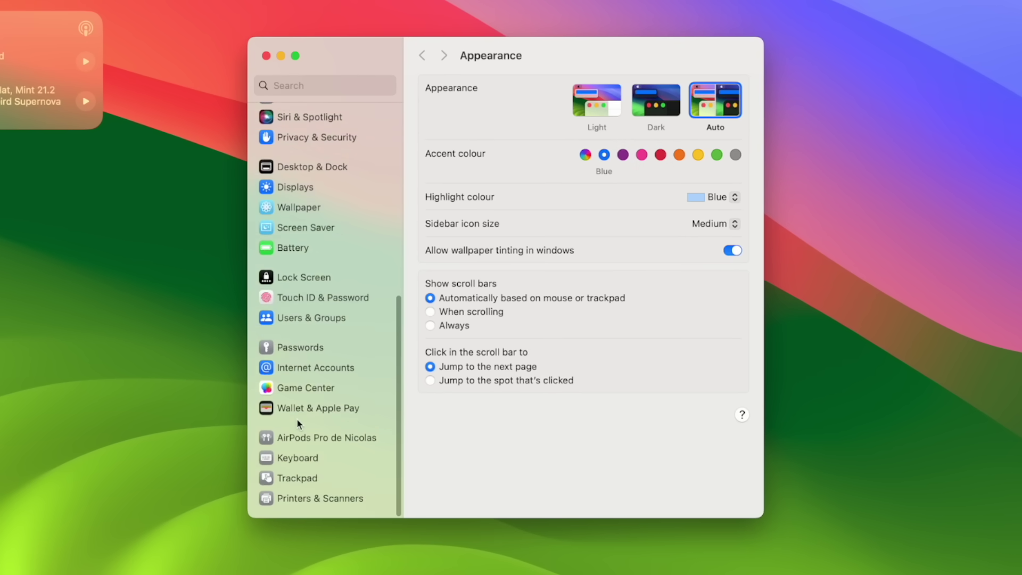
scroll(297, 422, up, 8)
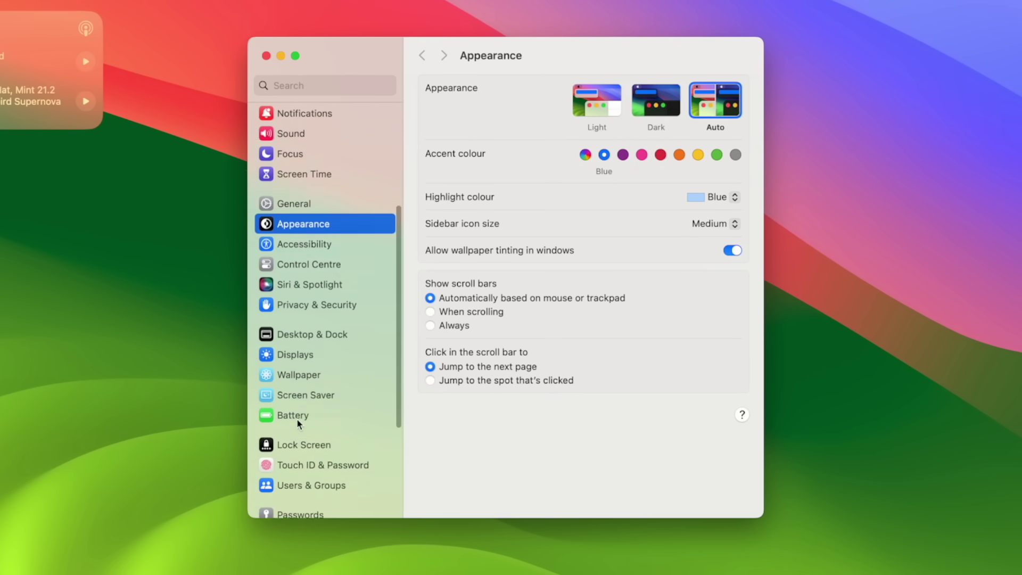
click(305, 237)
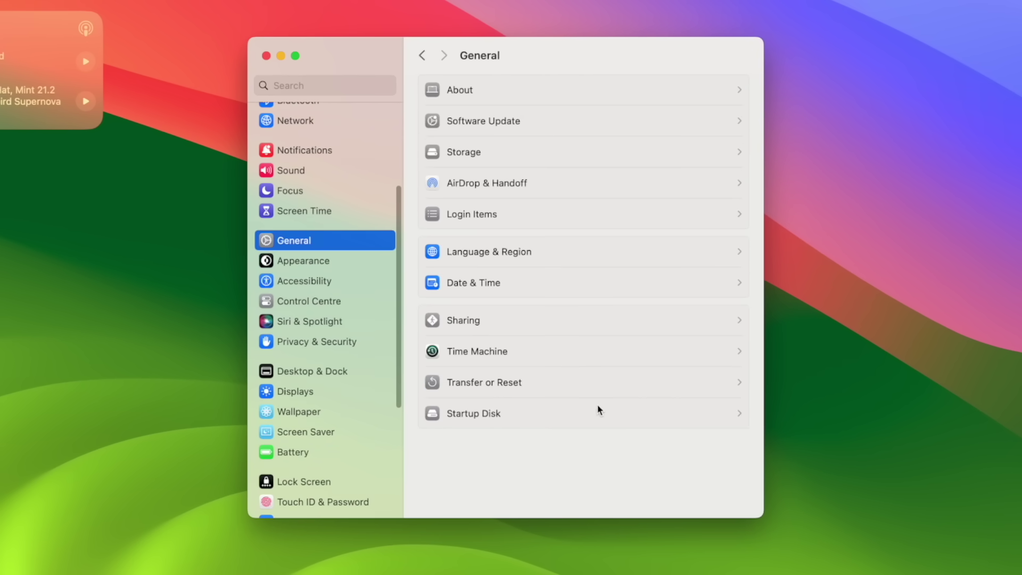
click(485, 320)
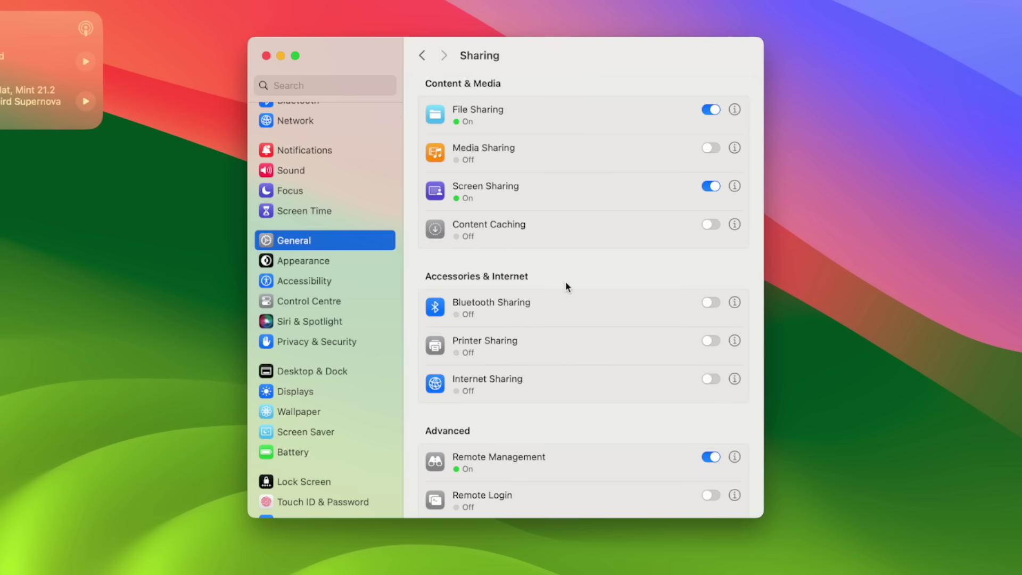
scroll(561, 309, down, 5)
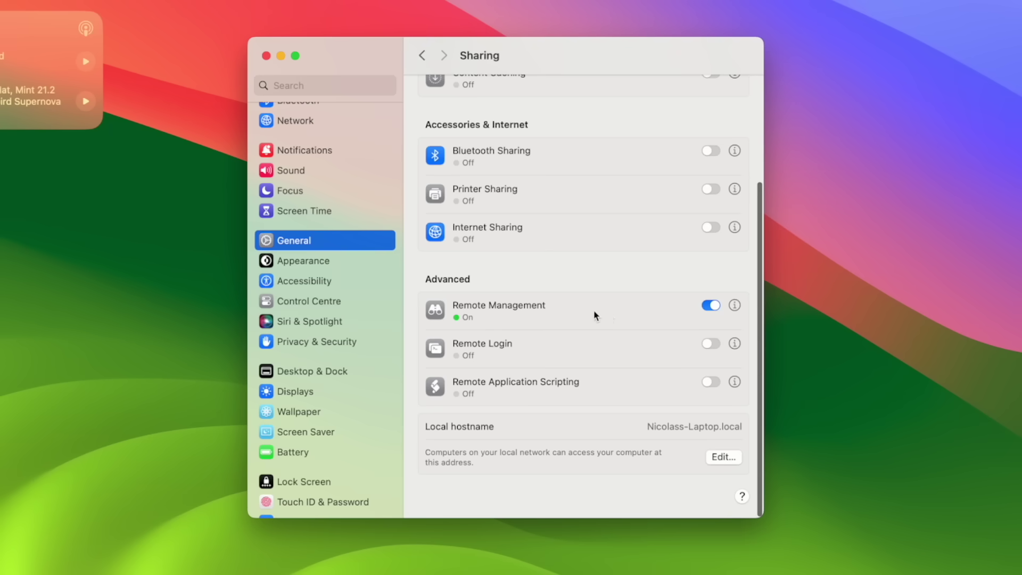
click(735, 305)
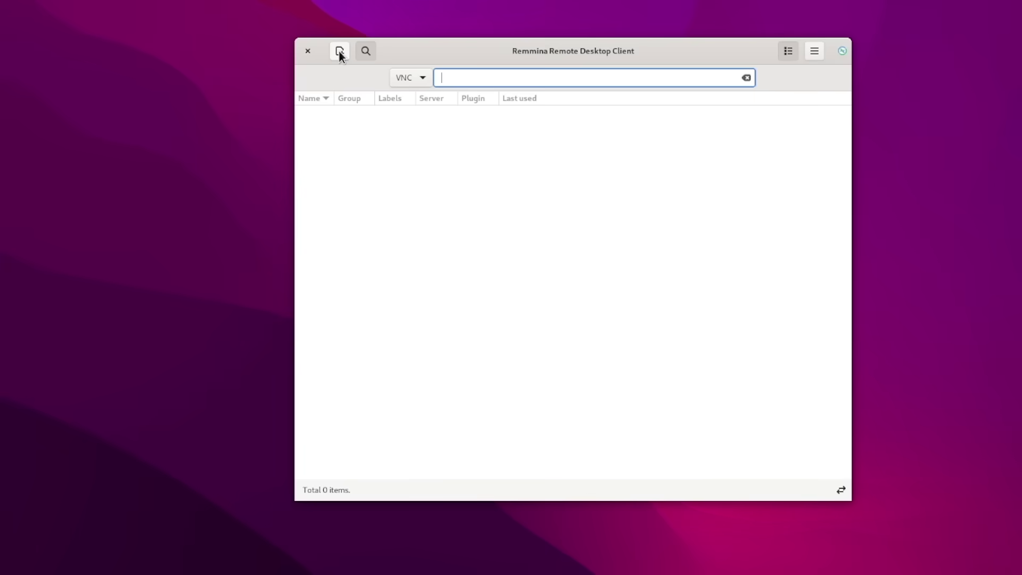
Step: Create a new Remmina VNC Plugin profile with server 192.168.1.40 and a username
click(339, 51)
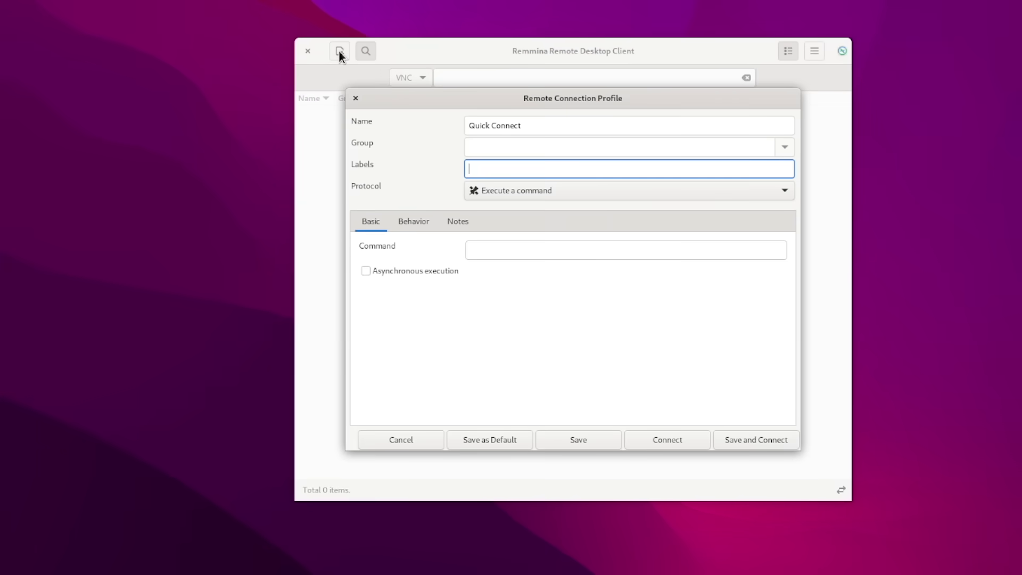
click(490, 186)
click(511, 278)
click(462, 247)
text(192.168.1.40)
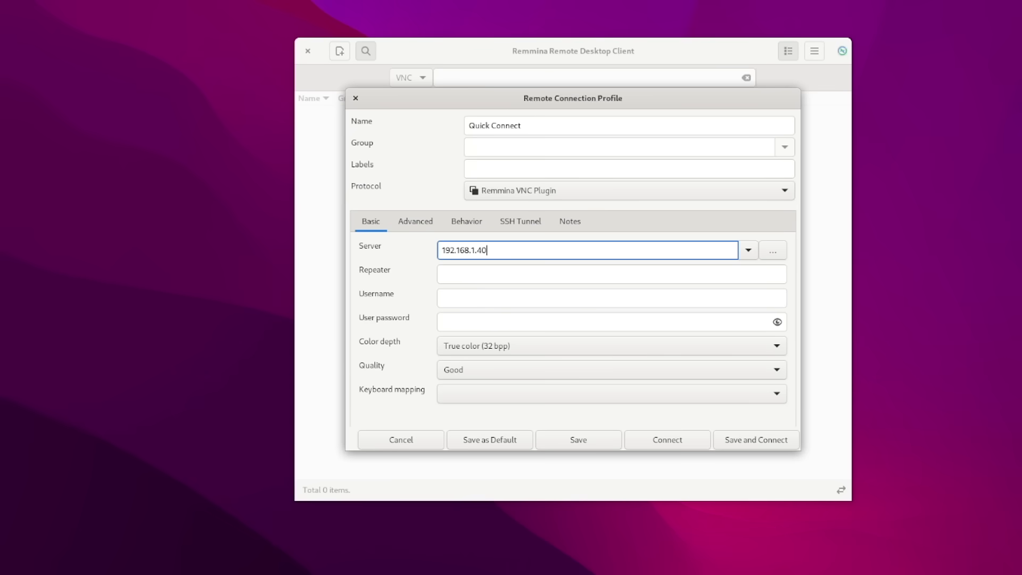
click(458, 299)
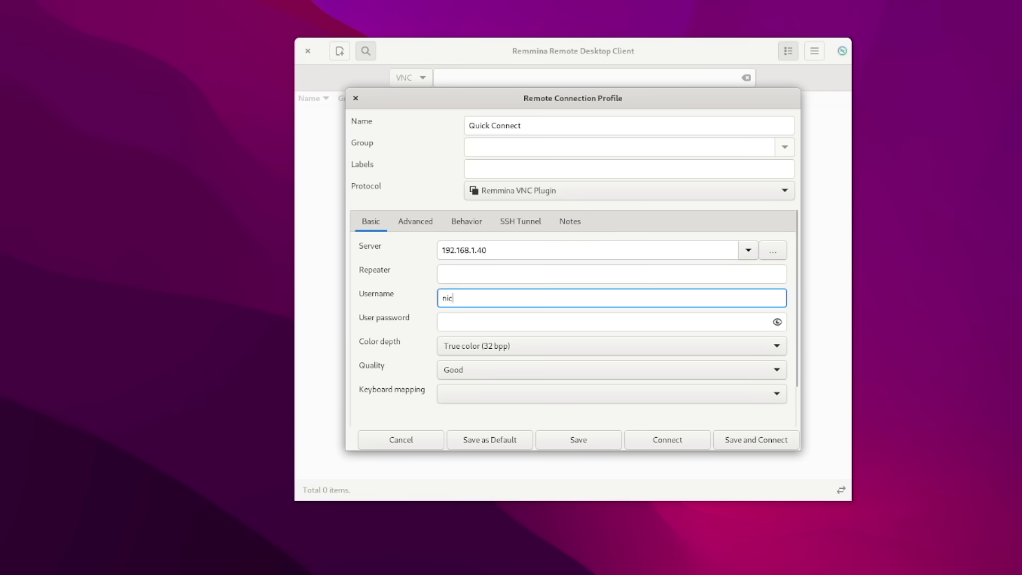
Step: Set the profile's colour depth to 256 colors (8 bpp) and quality to Poor (fastest)
click(503, 341)
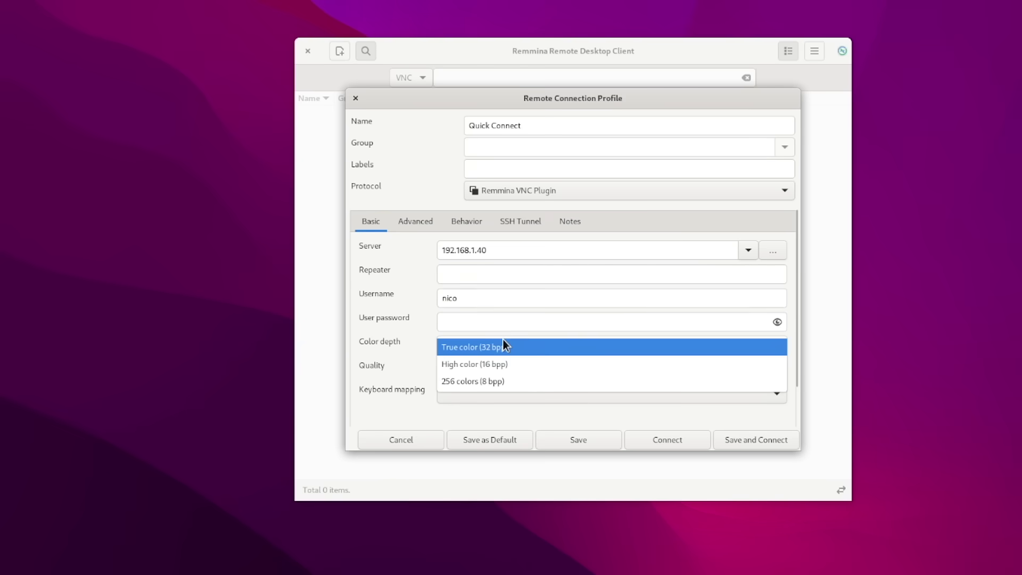
click(506, 376)
click(478, 371)
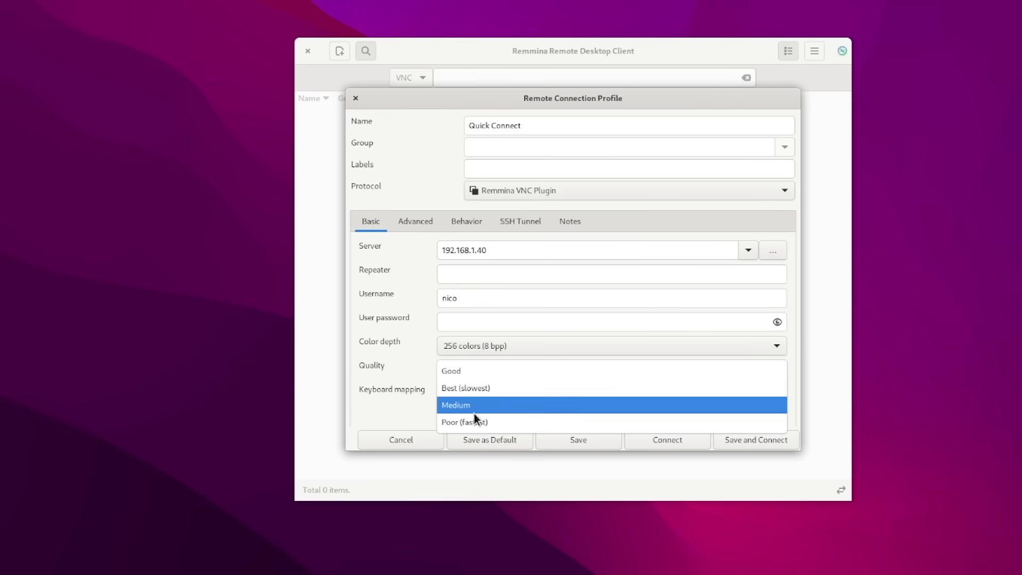
click(475, 405)
click(472, 376)
click(475, 391)
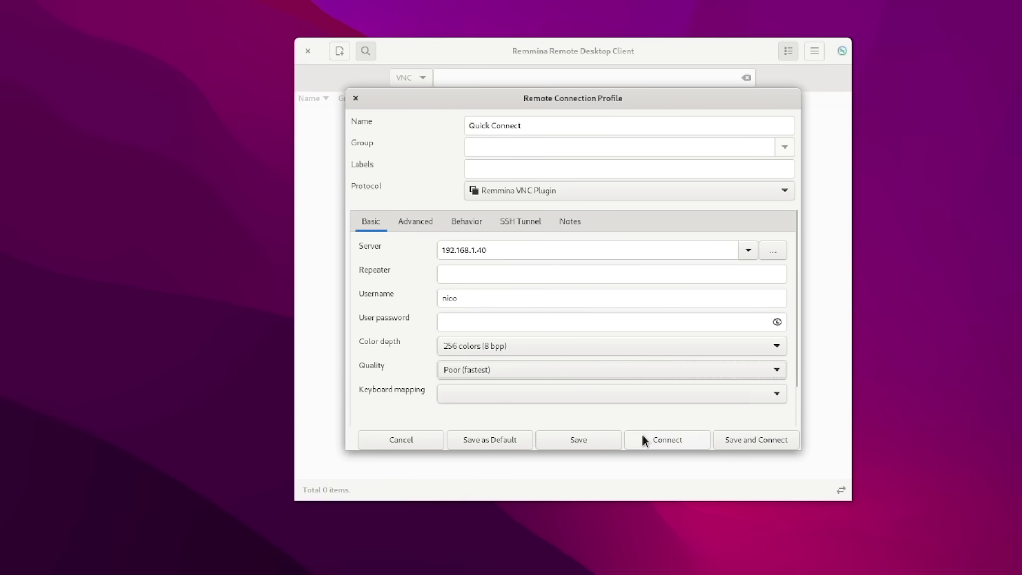
Step: Connect with the new profile, enter the VNC password, and reopen Quick Connect with the credentials
click(737, 439)
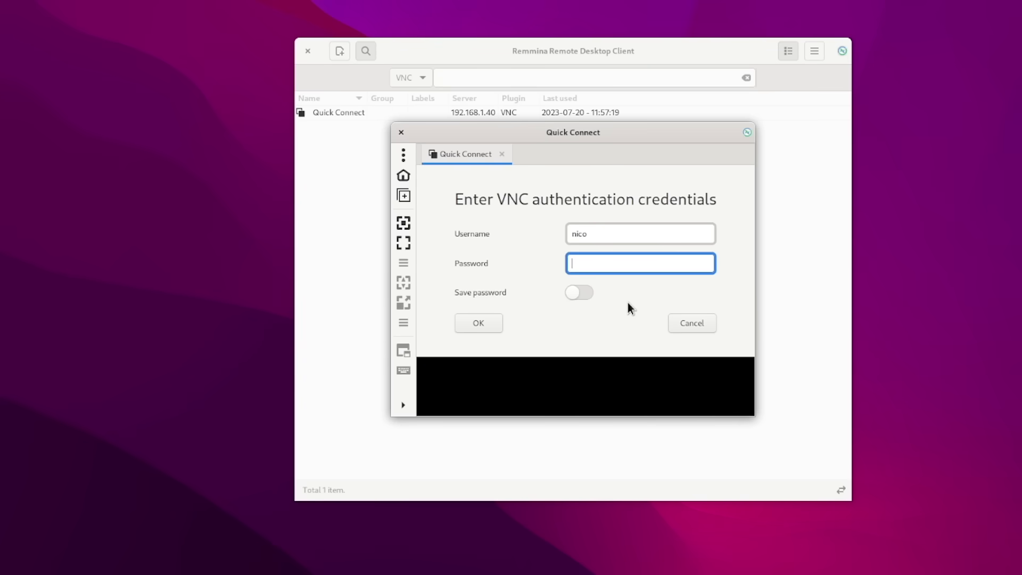
text(***********)
key(Return)
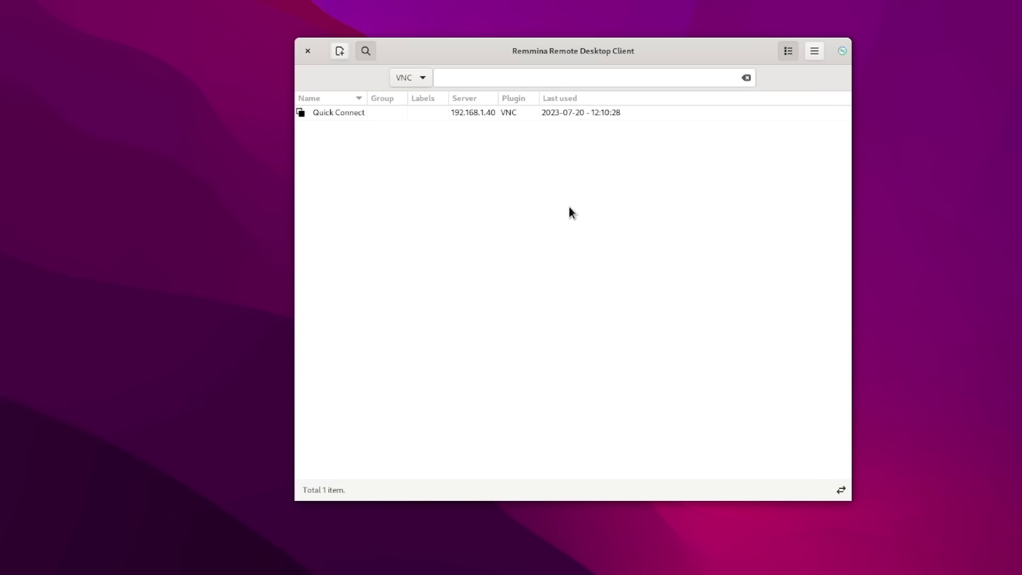
double_click(388, 113)
text(***)
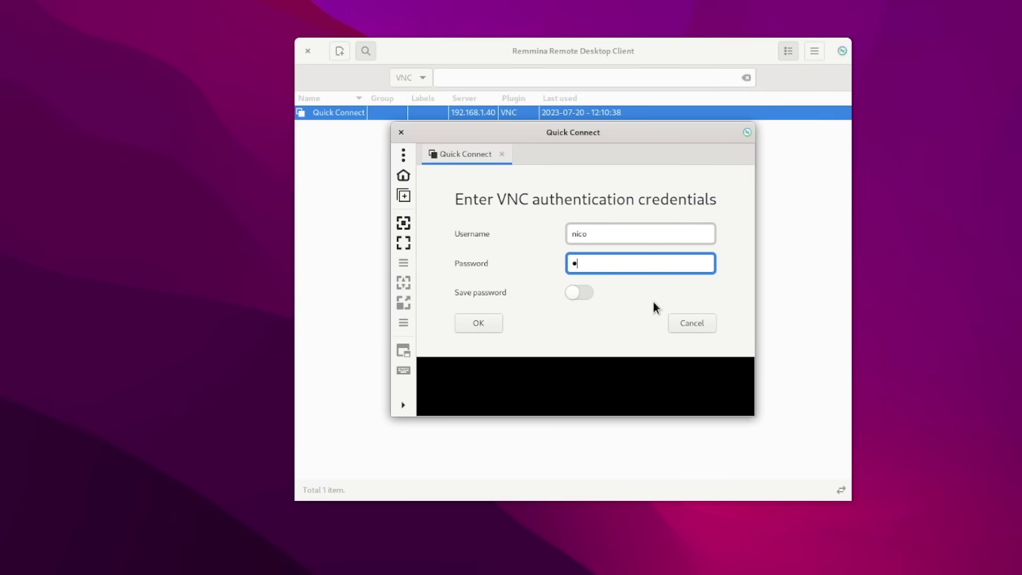
text(********)
key(Return)
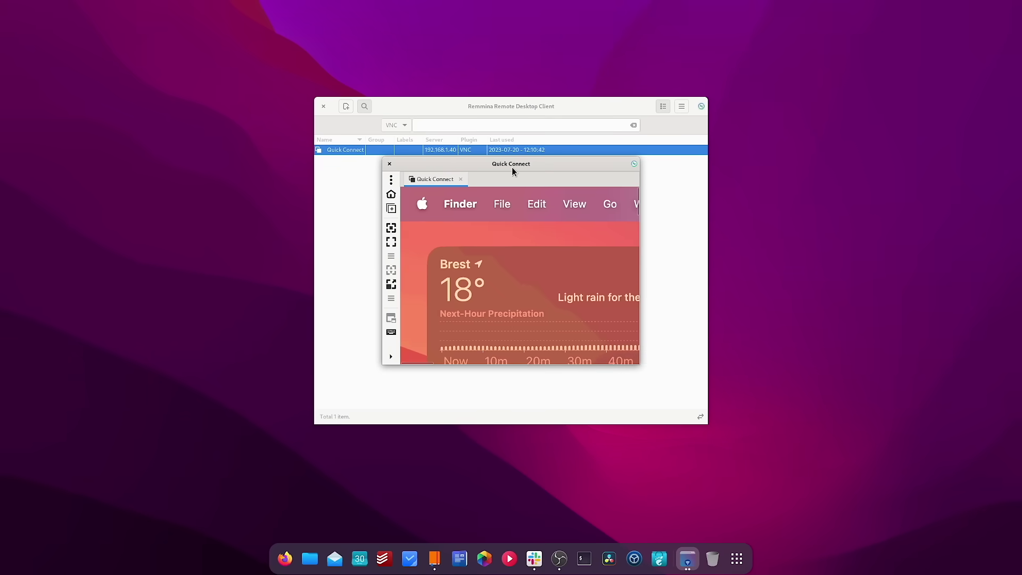
Step: Move the Mac session window to the top-left, enlarge it to full desktop, and maximise Finder's Applications window
drag(512, 167, 290, 0)
drag(416, 179, 911, 513)
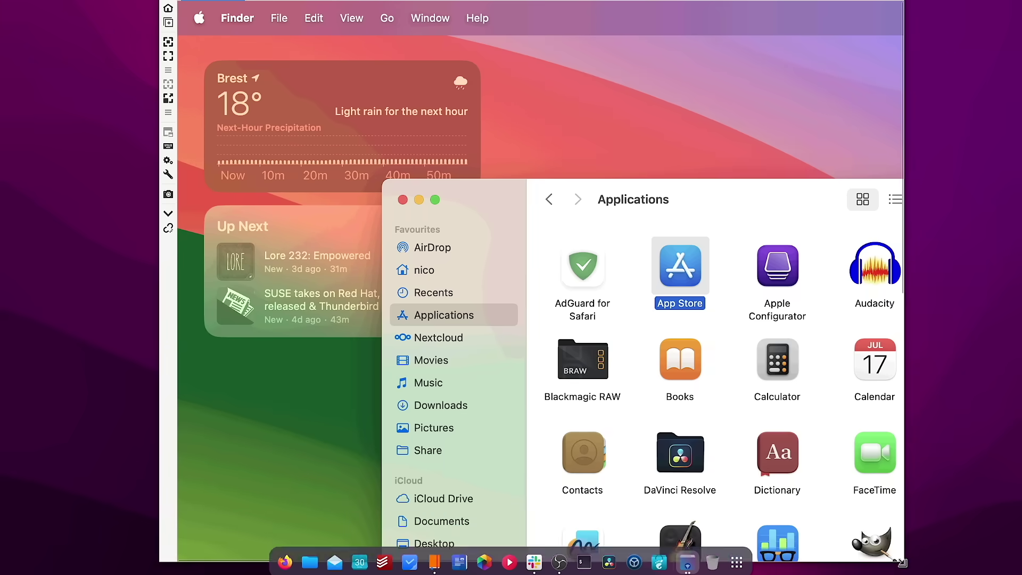
double_click(767, 187)
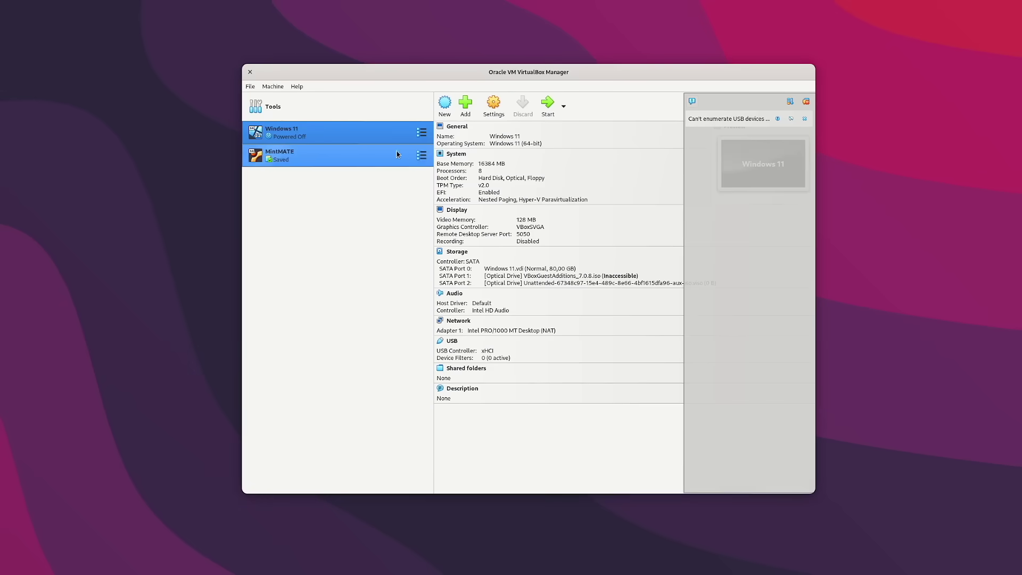
click(494, 107)
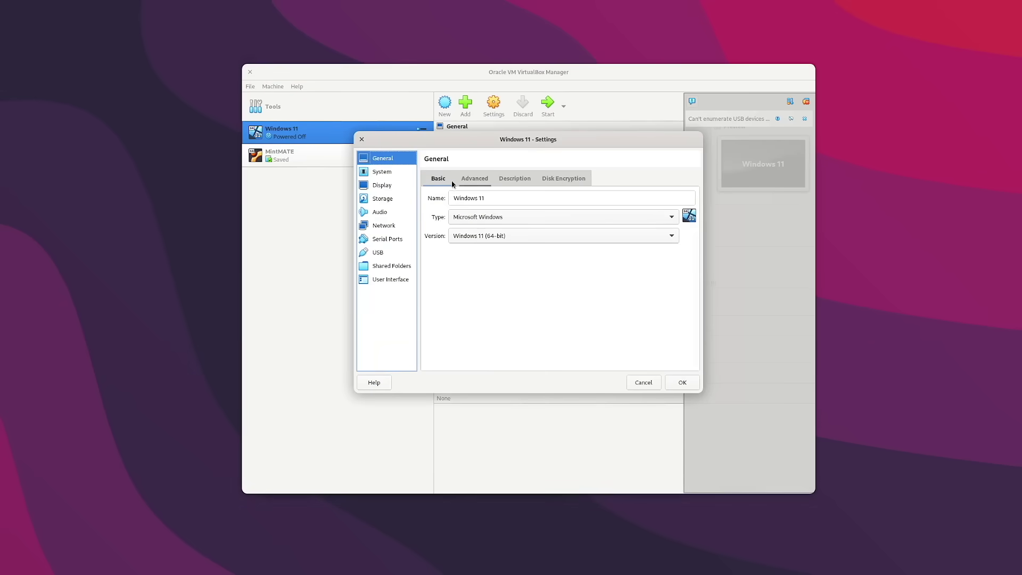
click(391, 184)
click(483, 180)
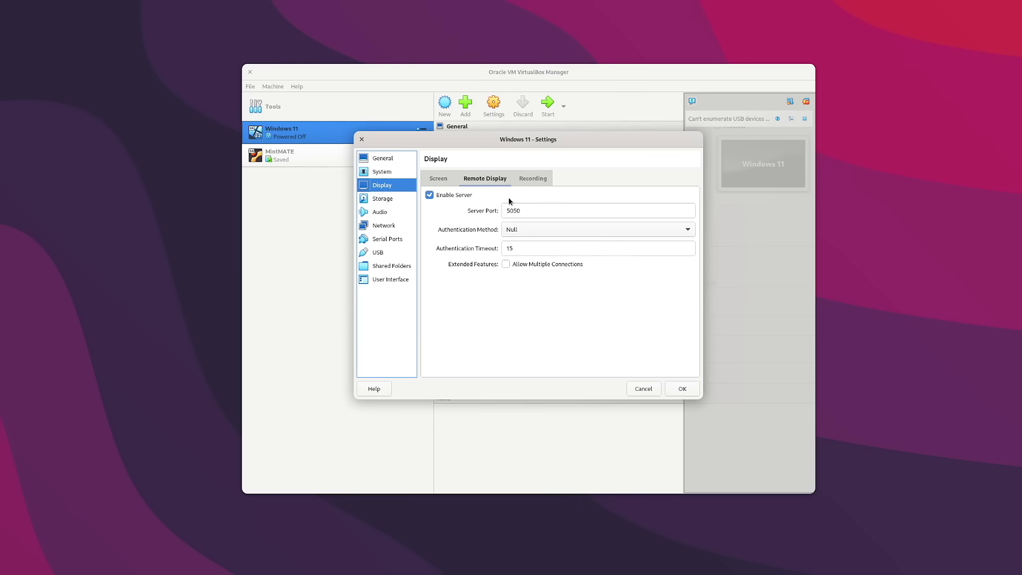
click(639, 391)
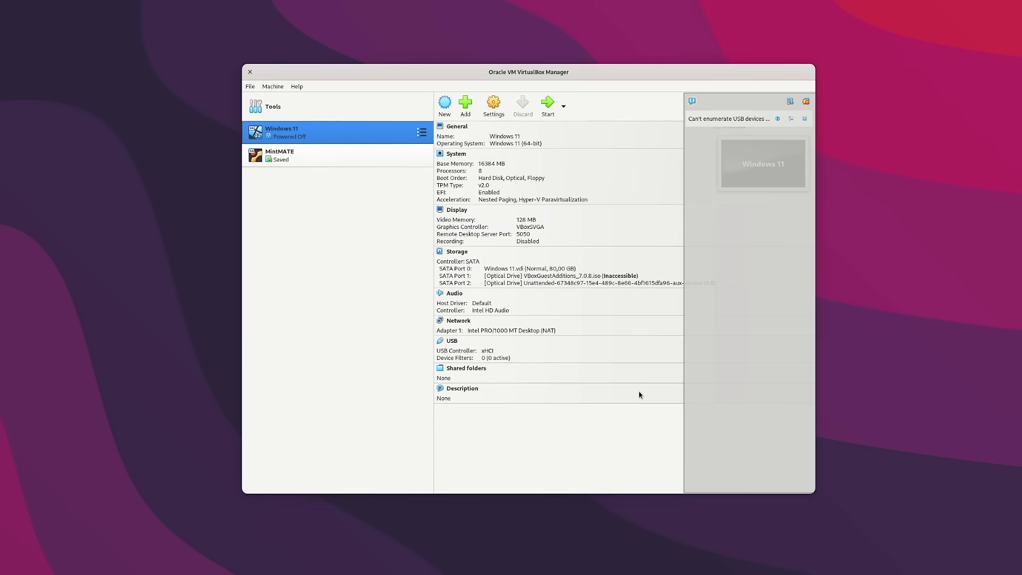
click(319, 106)
click(421, 107)
click(459, 123)
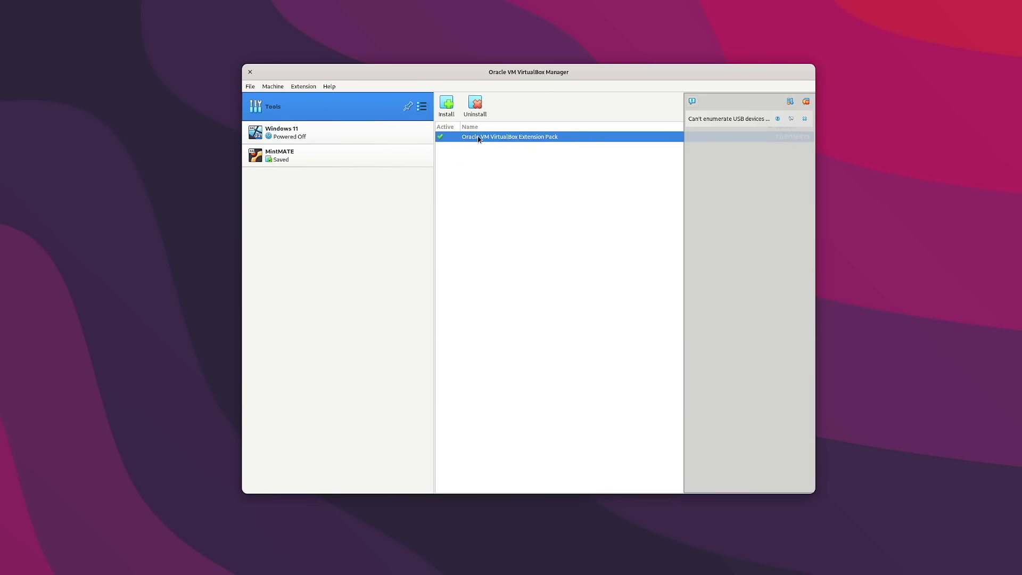
click(442, 109)
click(319, 168)
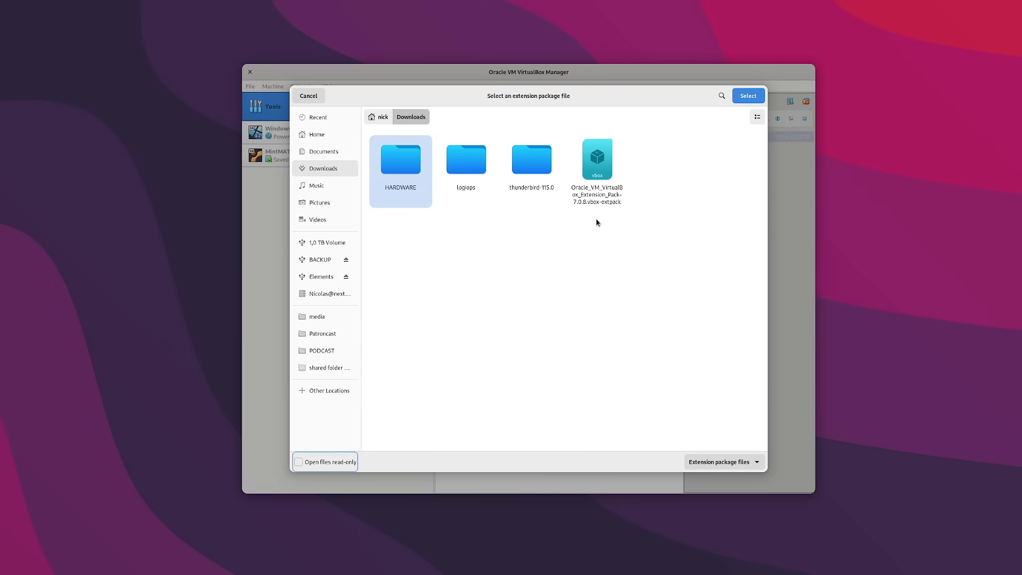
click(596, 181)
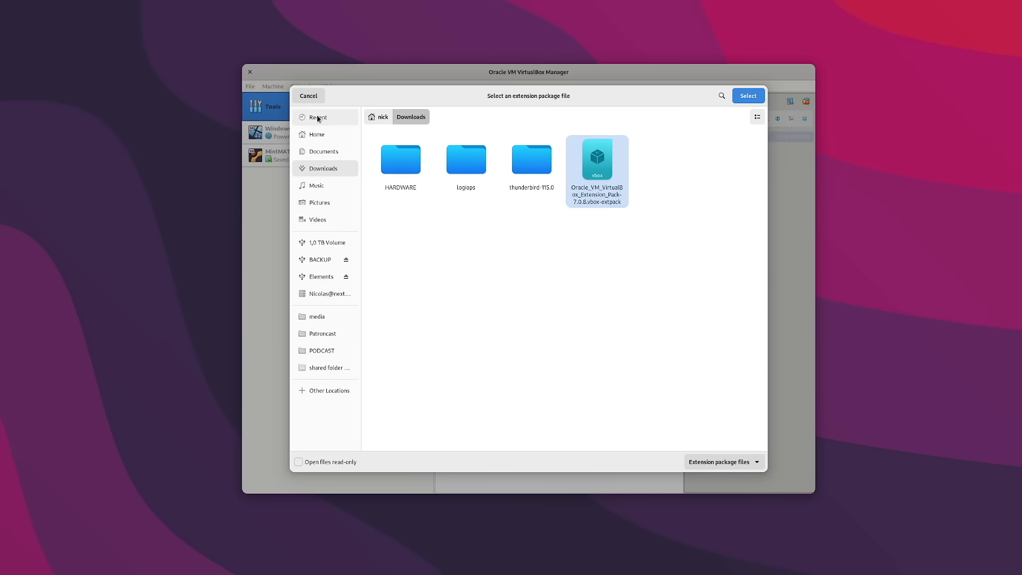
click(309, 96)
click(282, 134)
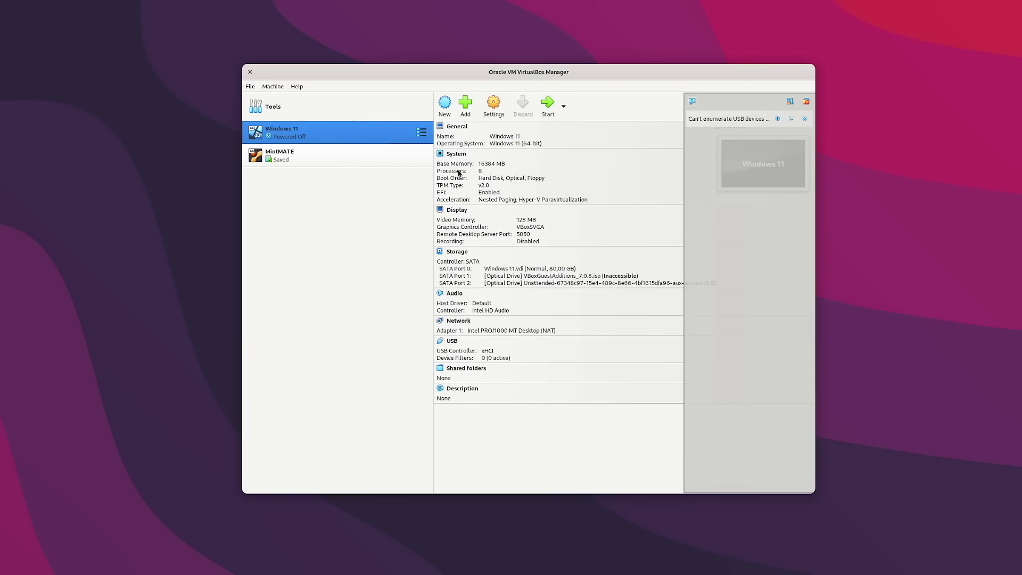
Step: Keep the Windows 11 VM's Remote Display server enabled on port 5050 and save the settings
click(493, 106)
click(382, 186)
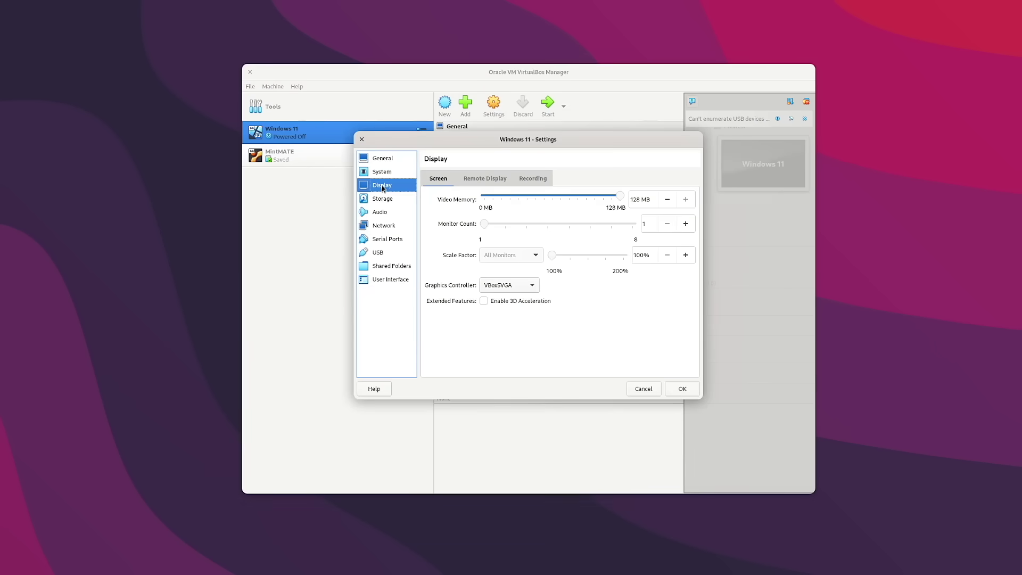
click(477, 181)
click(461, 195)
click(429, 194)
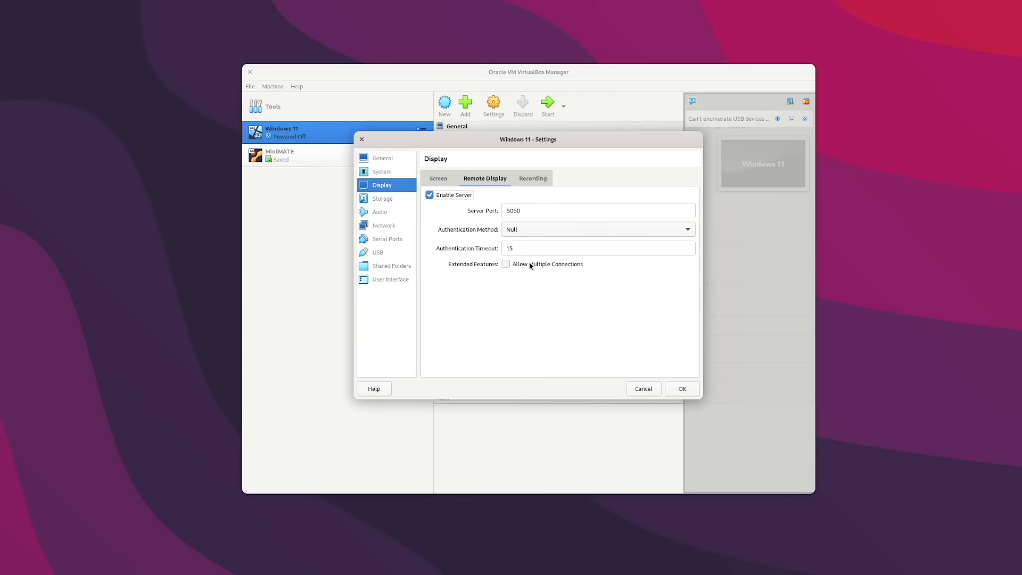
click(682, 388)
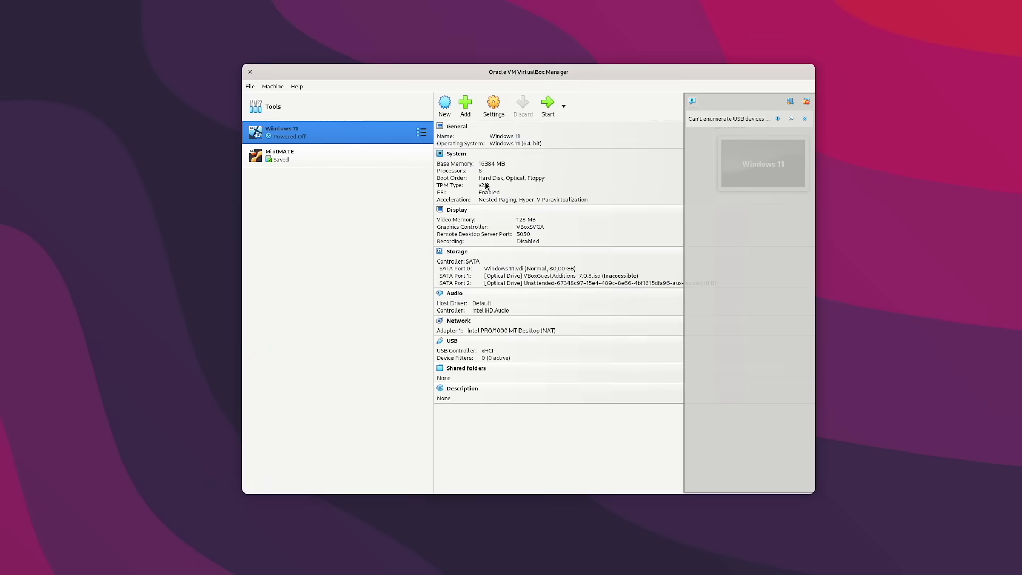
Step: Start the Windows 11 VM and reposition its window on screen
click(548, 105)
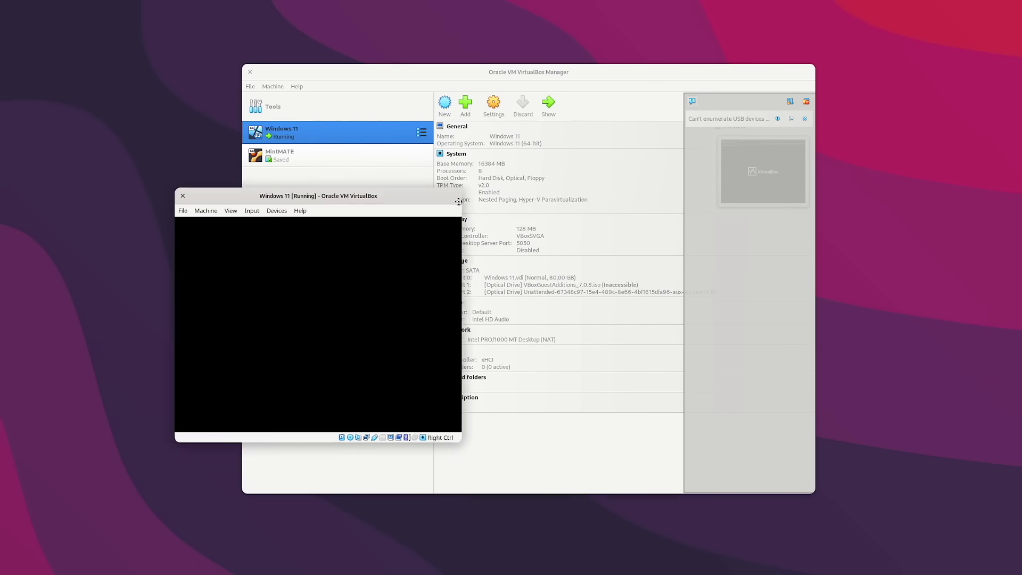
drag(462, 200, 620, 133)
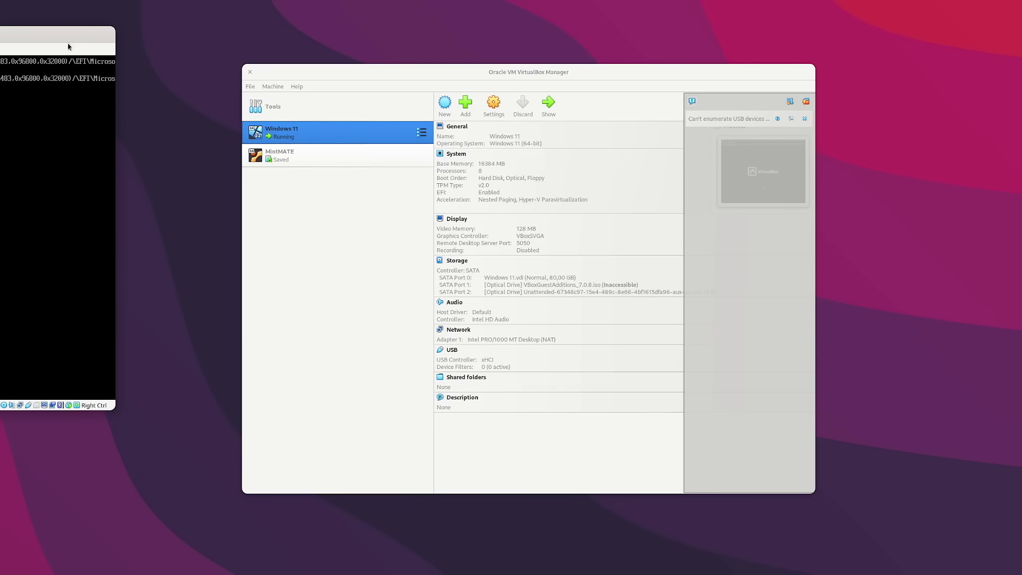
drag(71, 41, 622, 95)
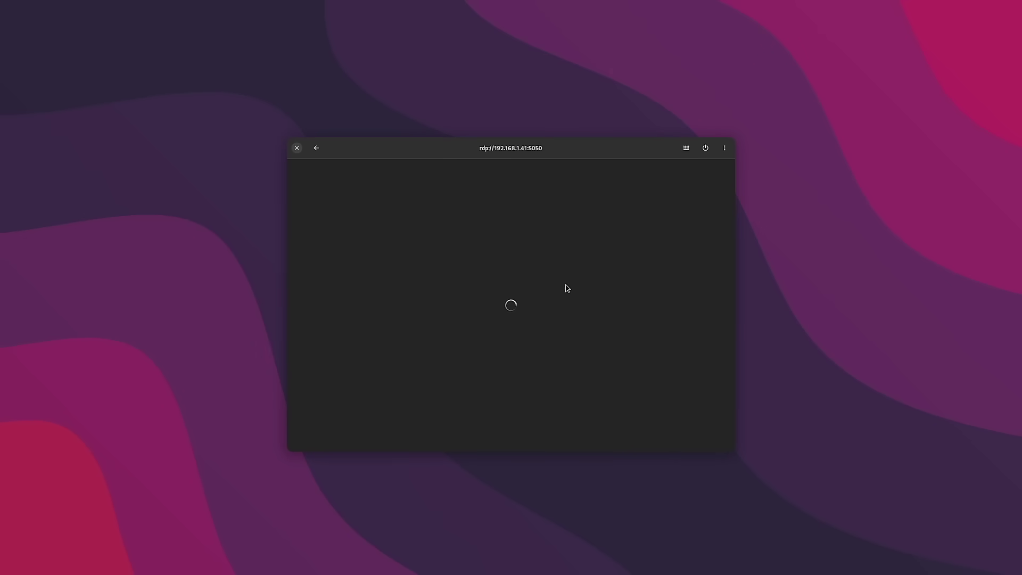
Step: Enlarge the Windows 11 RDP session window and move it up and to the left
drag(733, 451, 989, 573)
drag(656, 159, 569, 83)
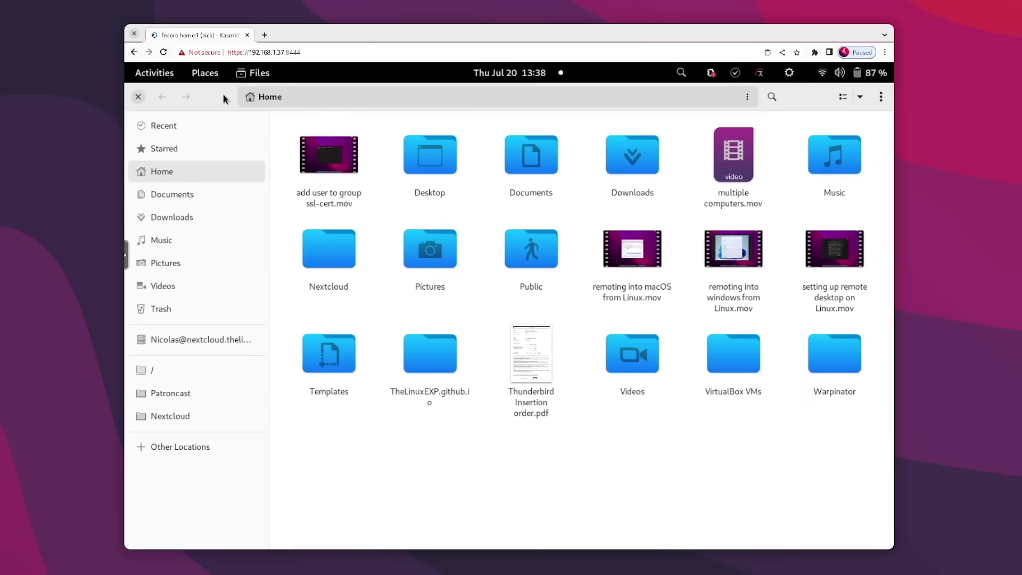
Step: Restore the remote Files window from maximised and view options for 'add user to group ssl-cert.mov'
double_click(223, 98)
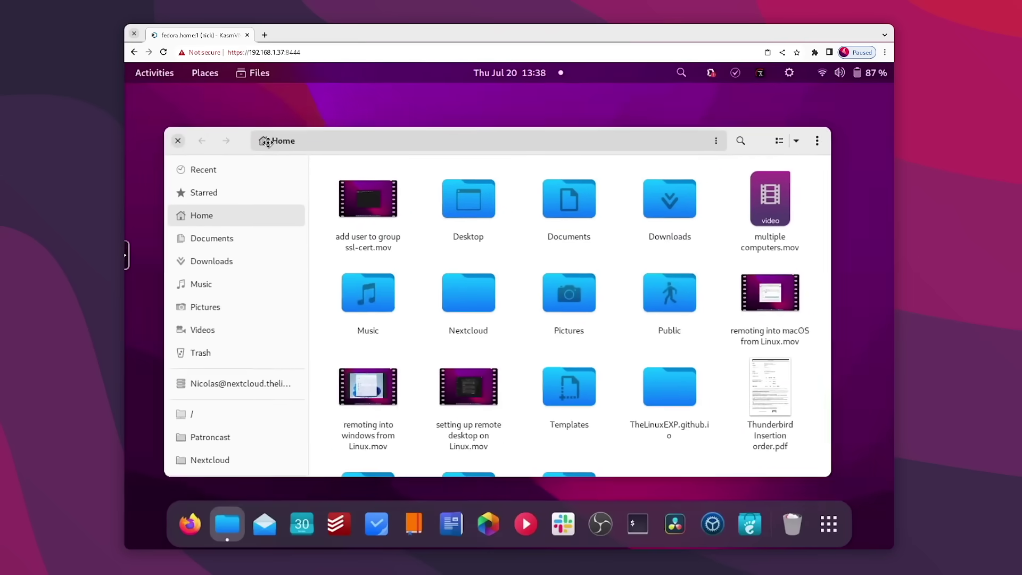
right_click(411, 177)
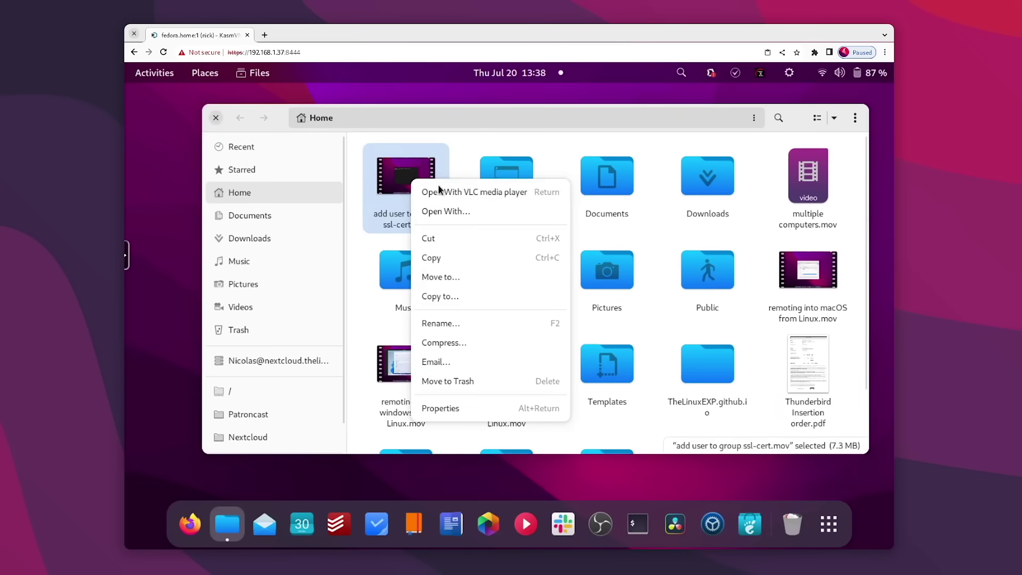
click(460, 158)
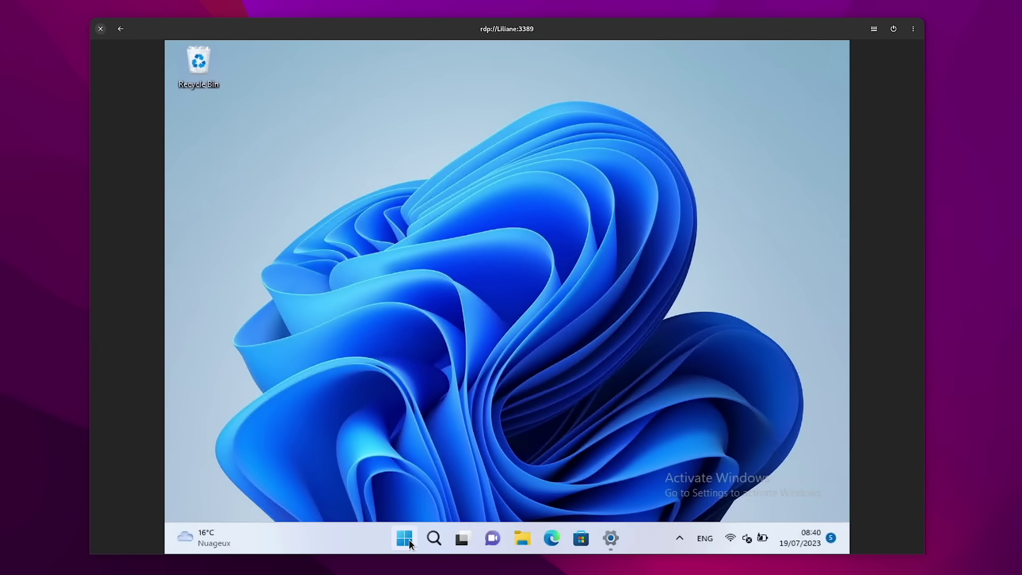
Step: Browse the Windows Start menu's full app list, then launch and minimise the Mac App Store
click(409, 539)
click(661, 142)
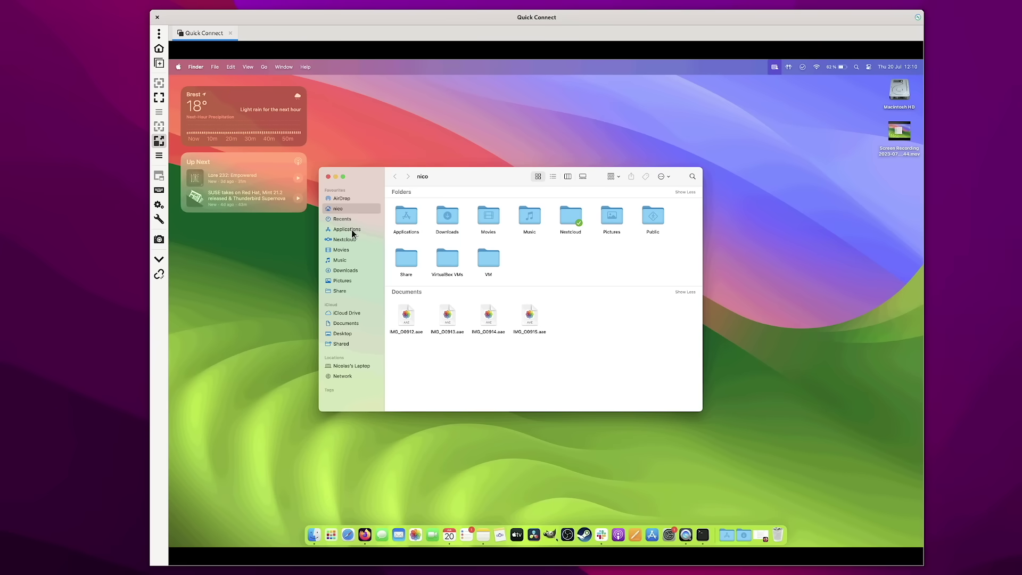
click(346, 229)
double_click(459, 210)
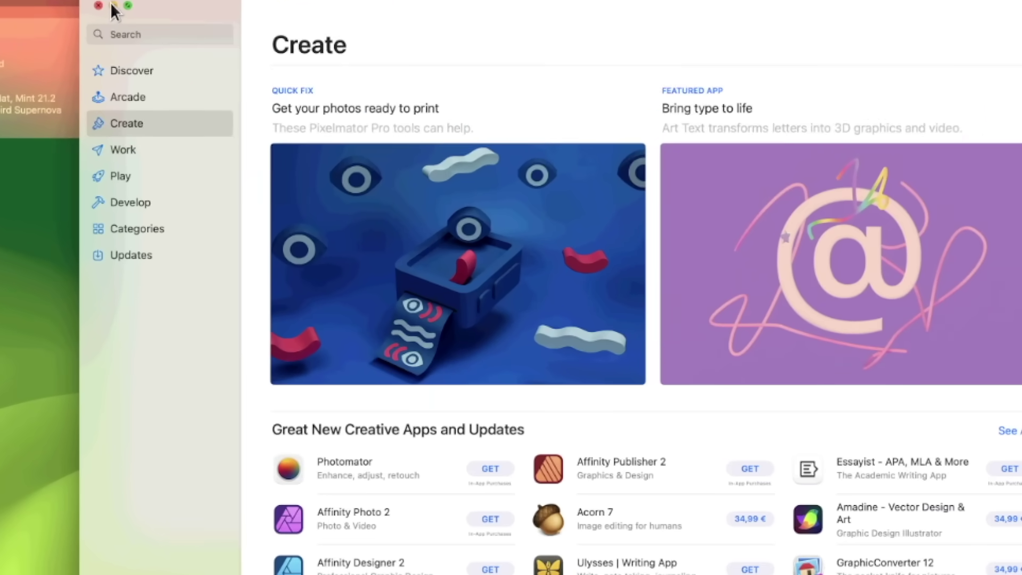
click(304, 141)
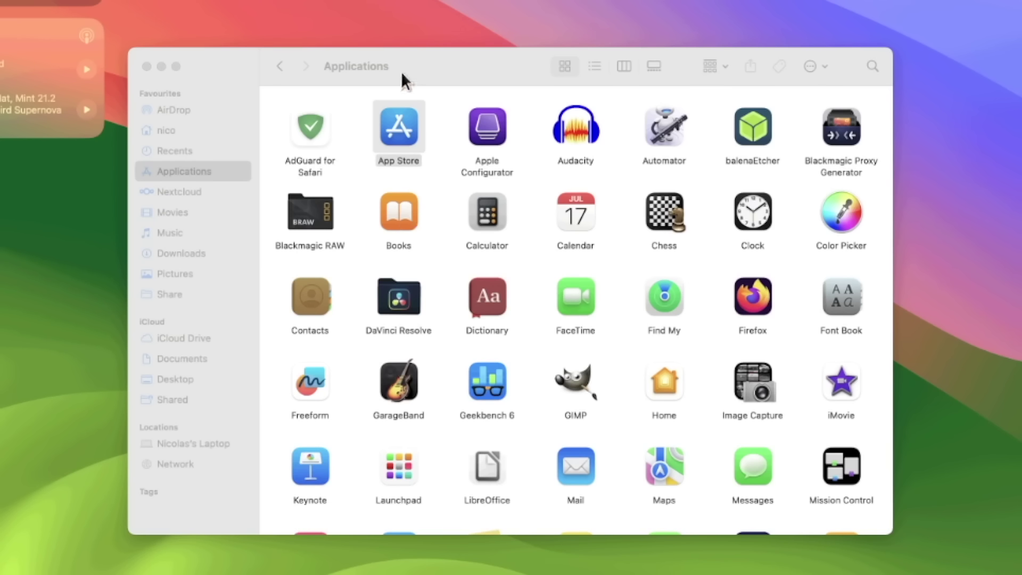
Step: Open the user's home folder and reposition the terminal window
click(173, 132)
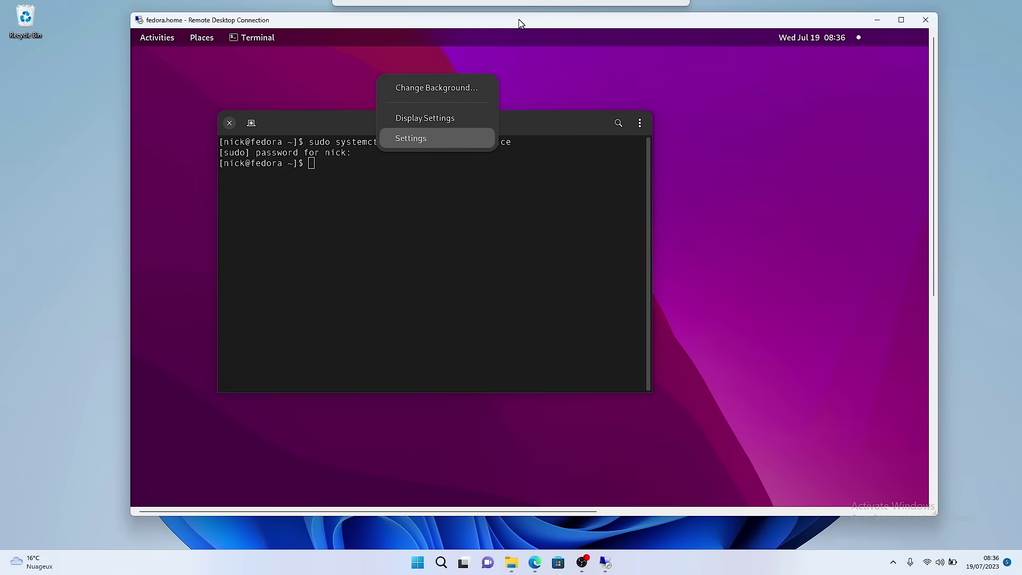
click(374, 223)
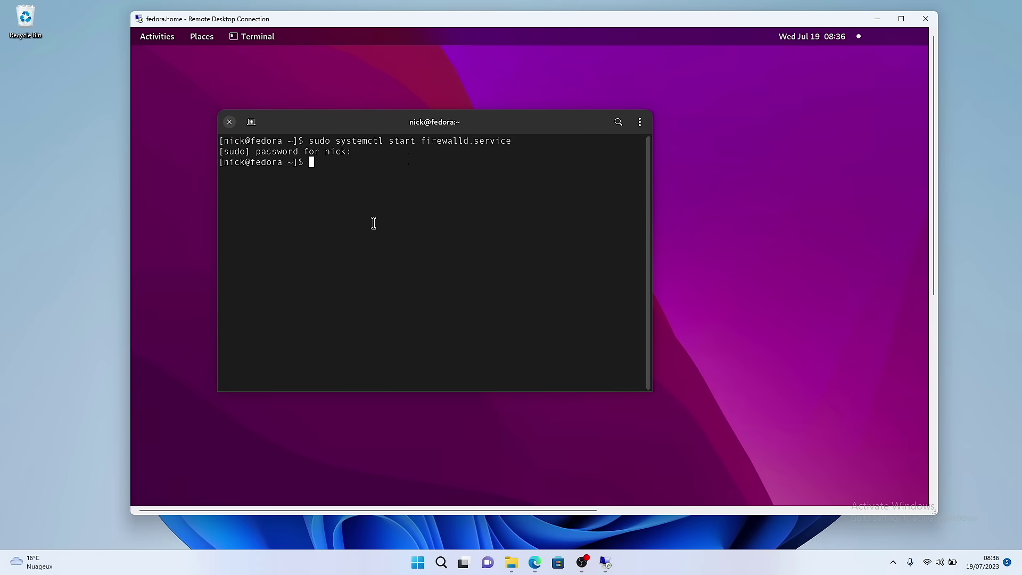
drag(381, 125, 475, 133)
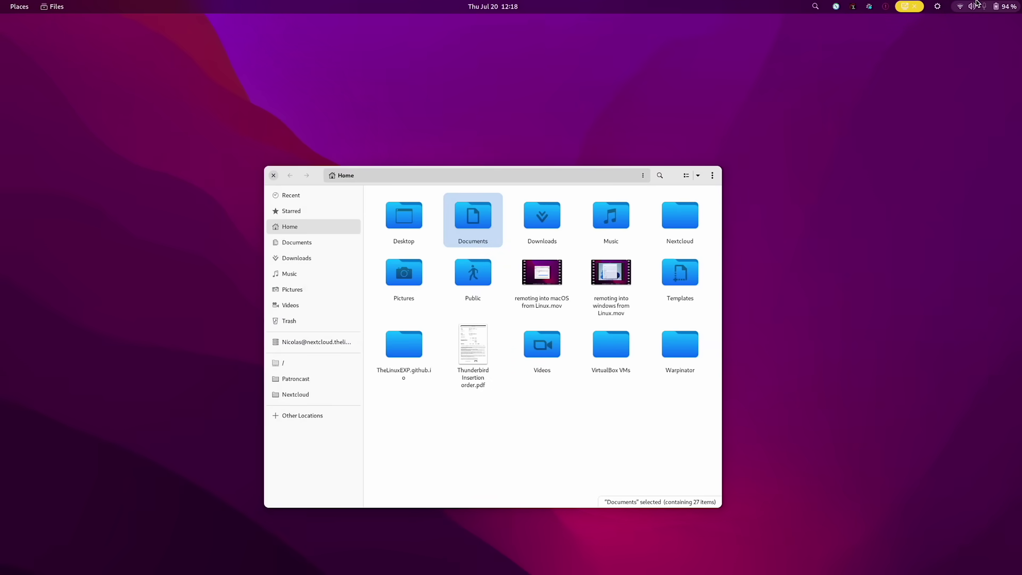
Step: Turn on Dark Style in the remote Fedora Quick Settings, then close the panel
click(979, 6)
click(899, 160)
click(590, 27)
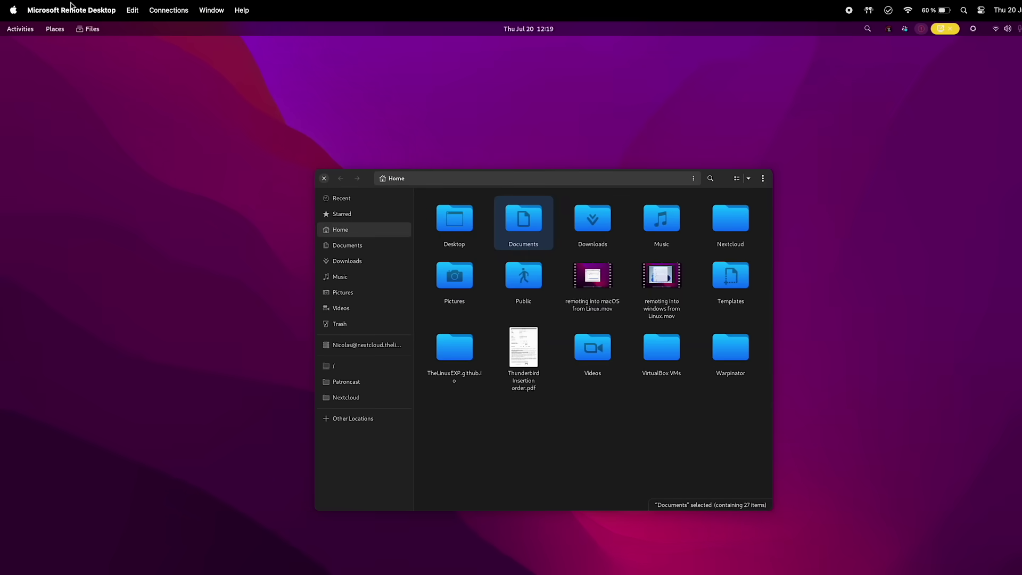
mouse_move(395, 1)
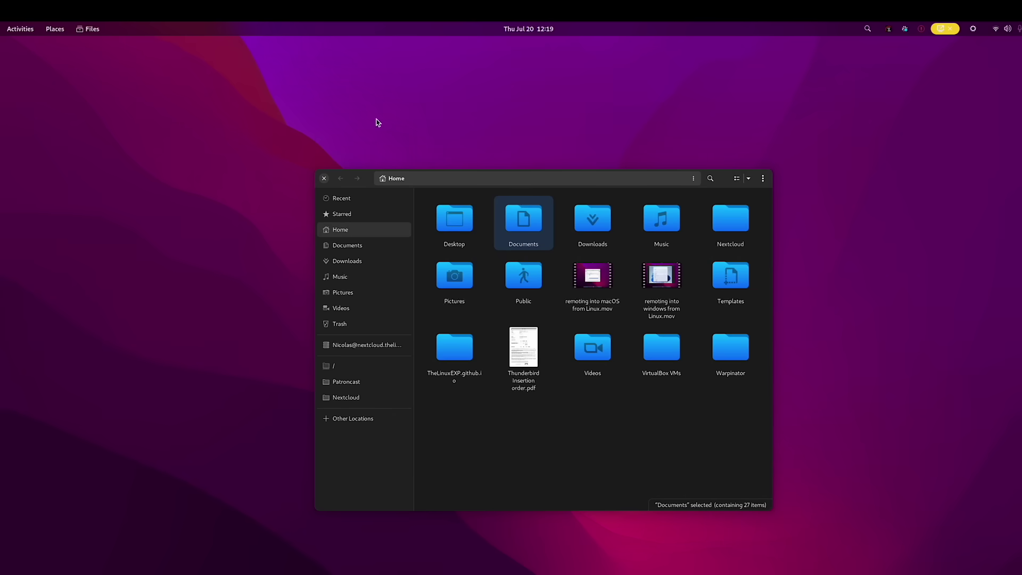